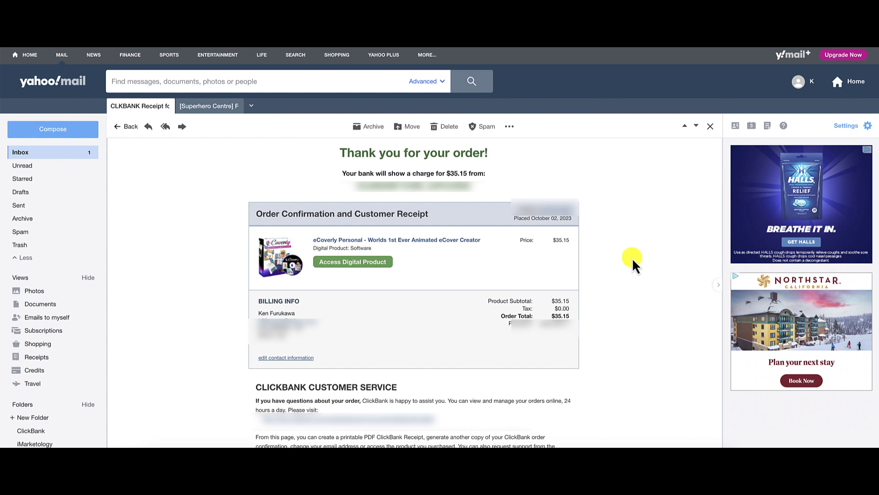
left_click(213, 107)
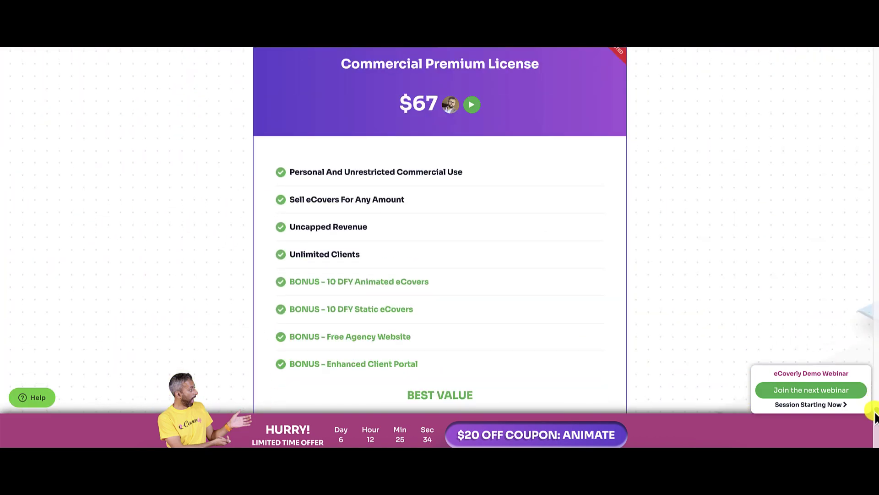
Step: Scroll the sales page to the $67 Commercial Premium License card with its $20 ANIMATE coupon
scroll(524, 111, "up", 1)
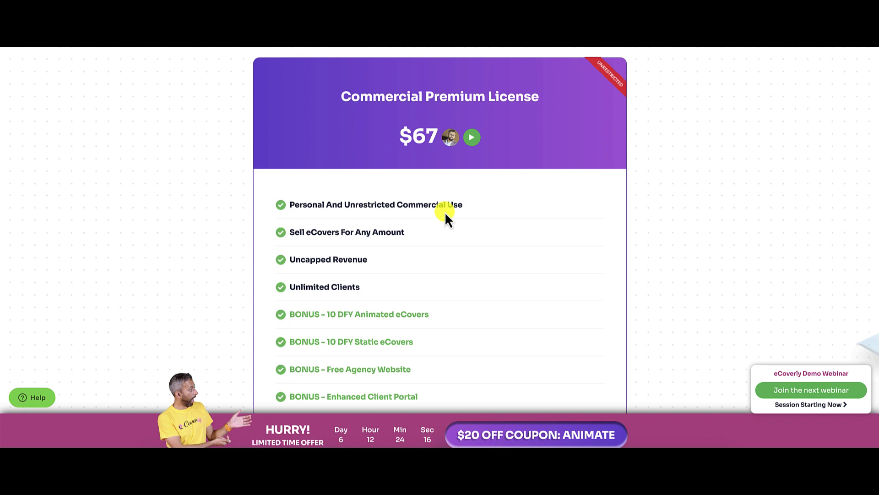
Step: Claim the $20 off ANIMATE coupon, then dismiss the add-on deals panel
left_click(570, 432)
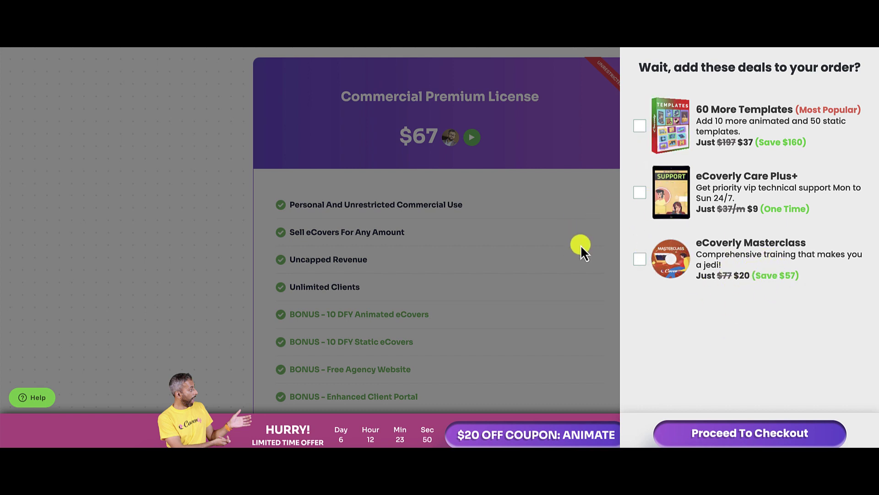
left_click(579, 297)
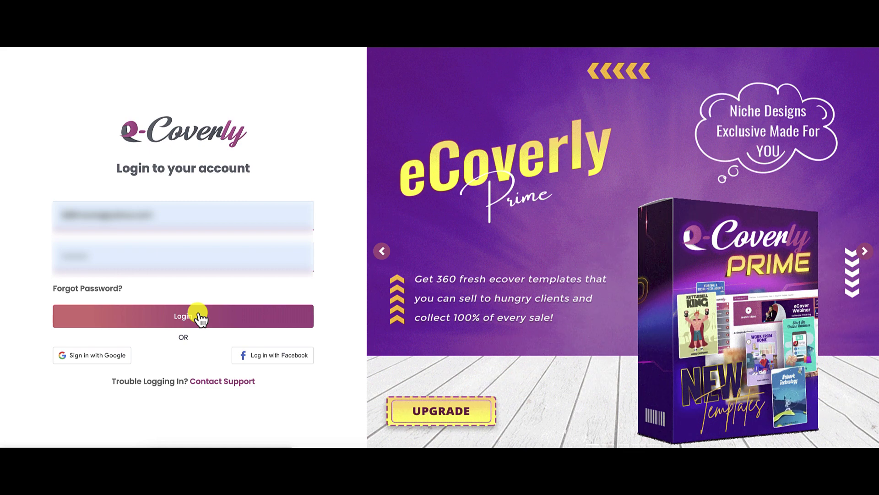
Step: Log in to the eCoverly account using the already filled-in credentials
left_click(200, 316)
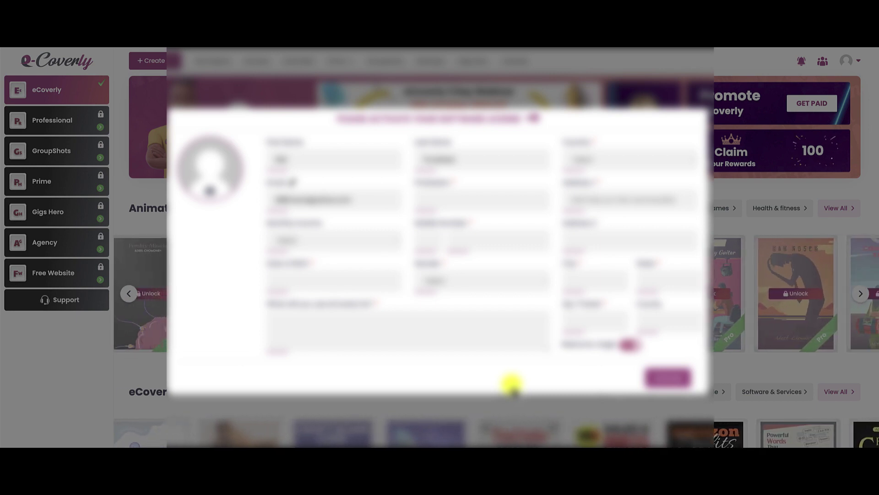
Step: Submit the profile details form that activates the software license
left_click(670, 377)
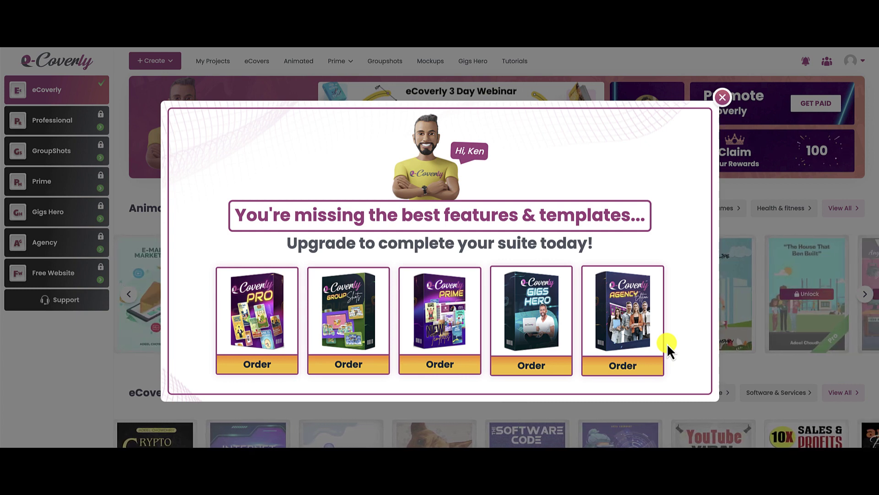
left_click(724, 97)
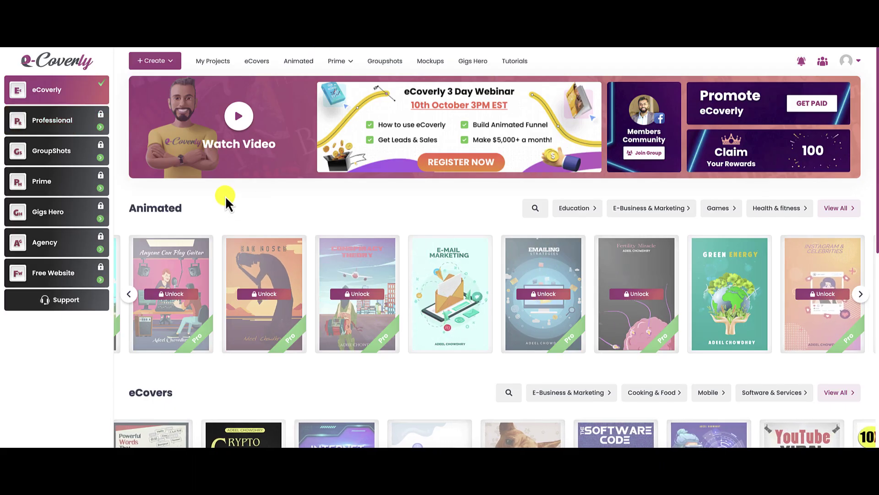
left_click(632, 296)
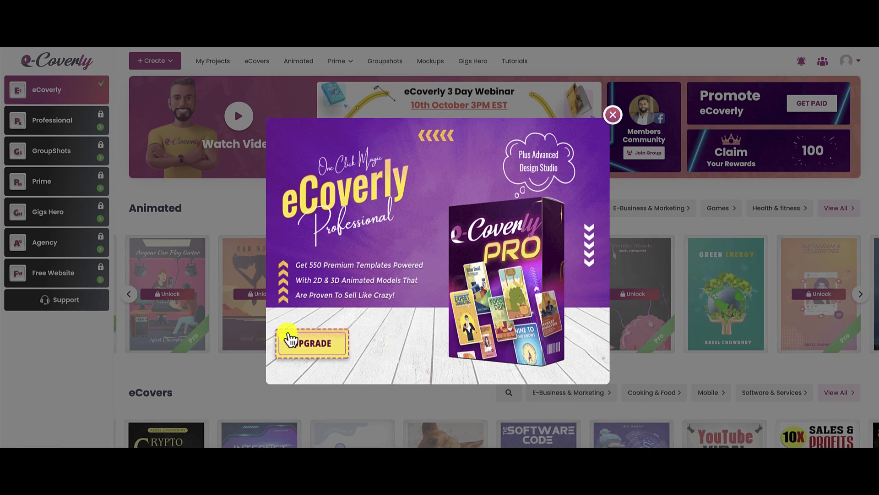
left_click(613, 115)
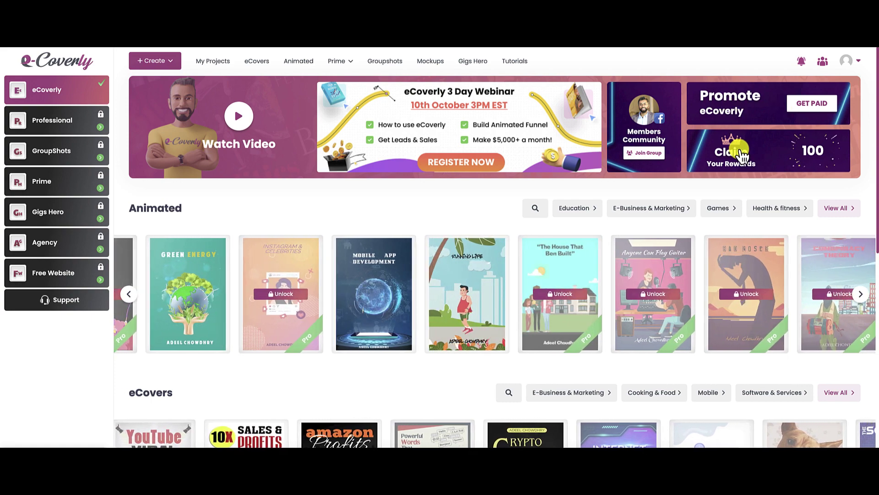
left_click(740, 152)
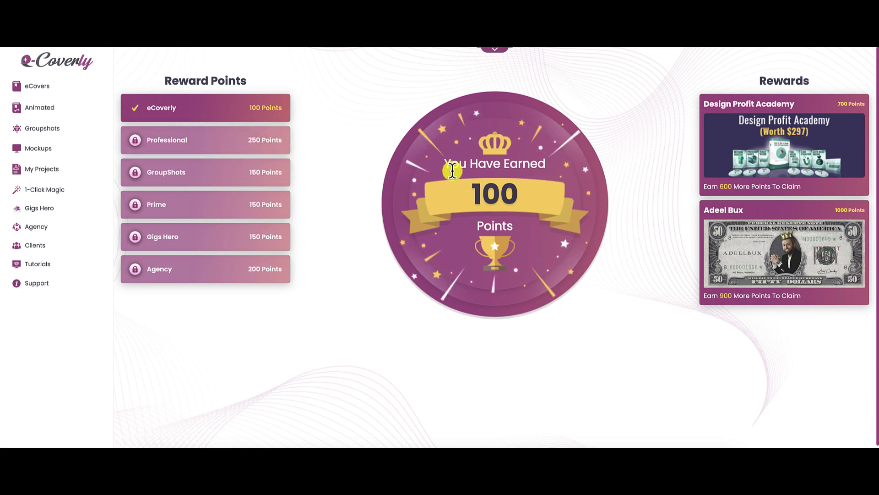
mouse_move(773, 144)
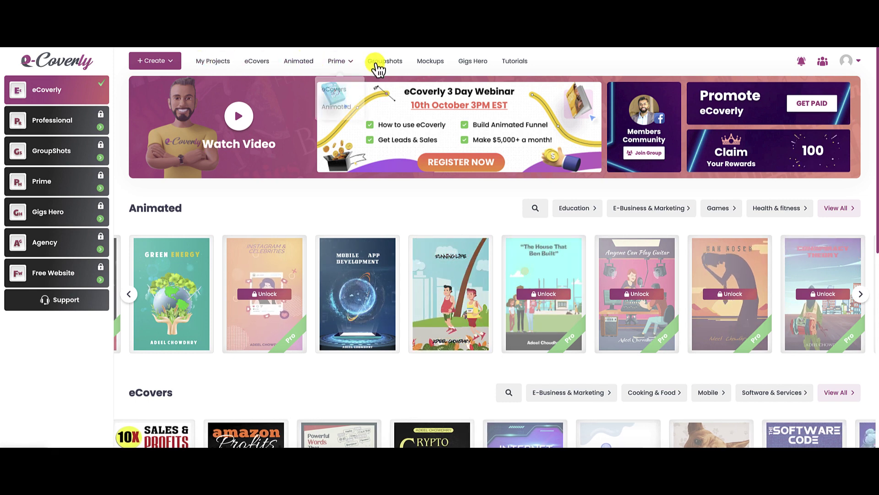
Step: Open the eCovers template catalog from the Create menu and scroll through the cover grid
left_click(152, 66)
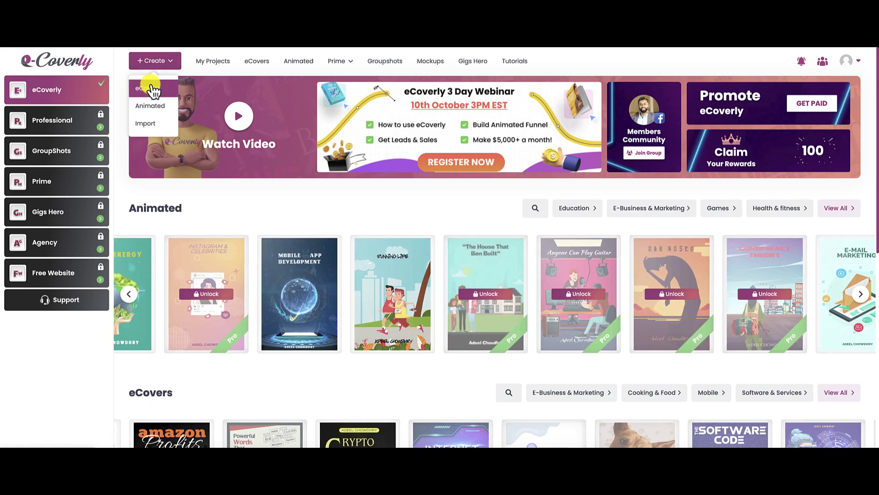
left_click(151, 85)
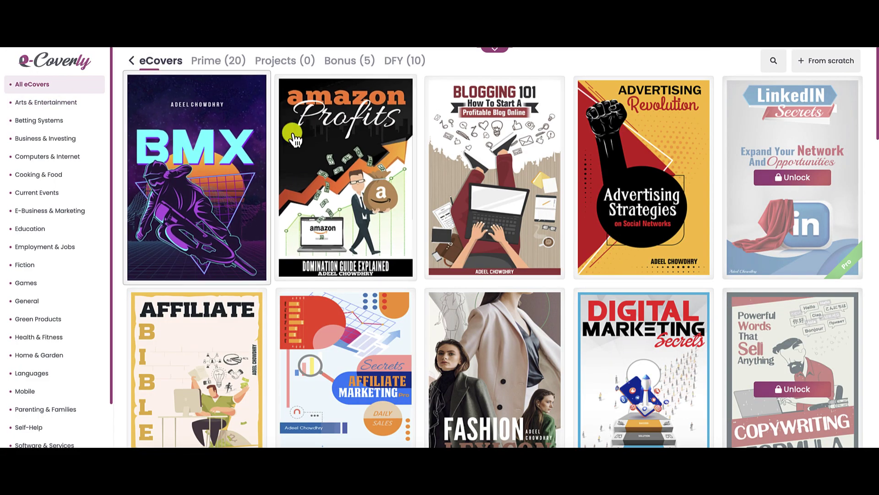
scroll(577, 192, "down", 6)
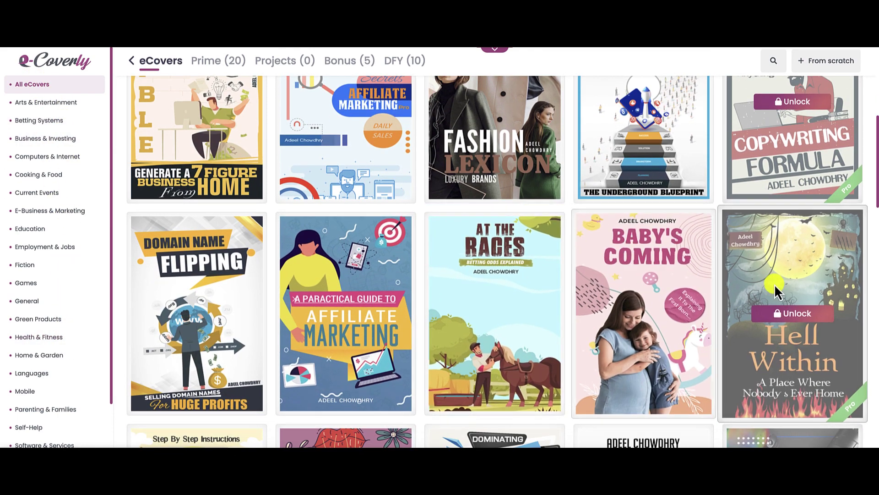
scroll(779, 293, "down", 2)
scroll(774, 284, "down", 7)
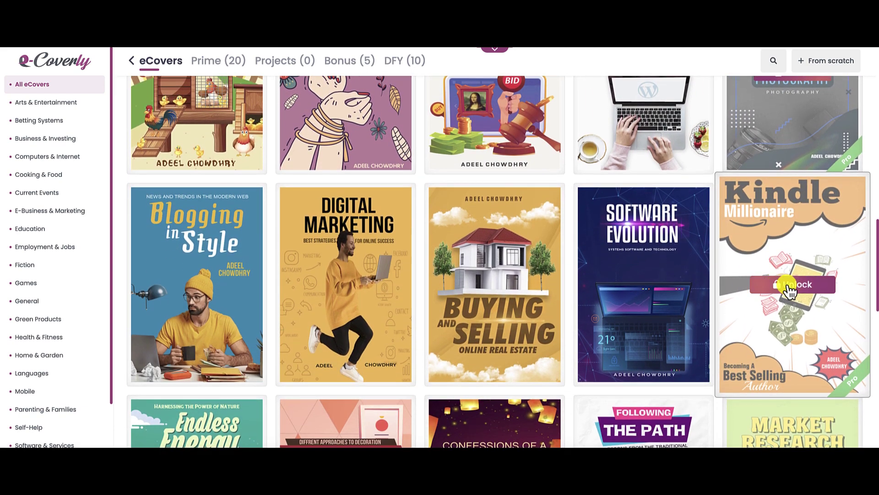
Step: Try unlocking the Kindle Millionaire template, close the upgrade popup, and scroll back up
left_click(781, 283)
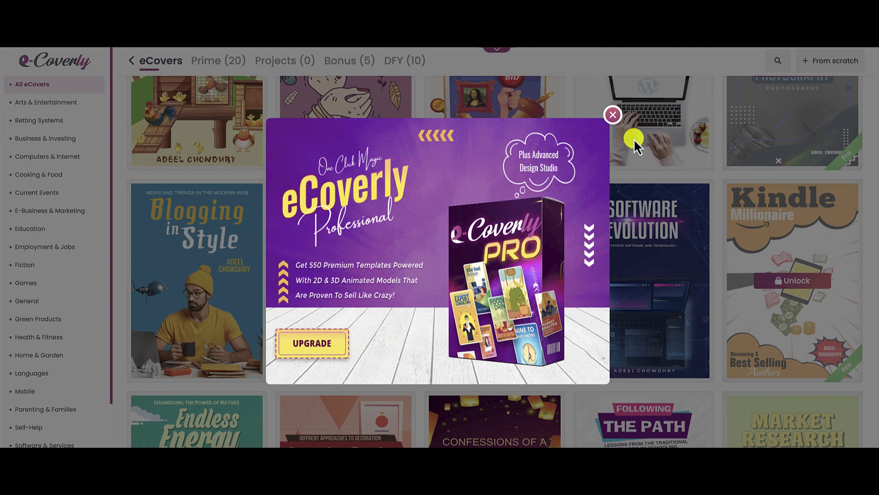
left_click(616, 118)
scroll(711, 190, "up", 5)
scroll(711, 192, "up", 4)
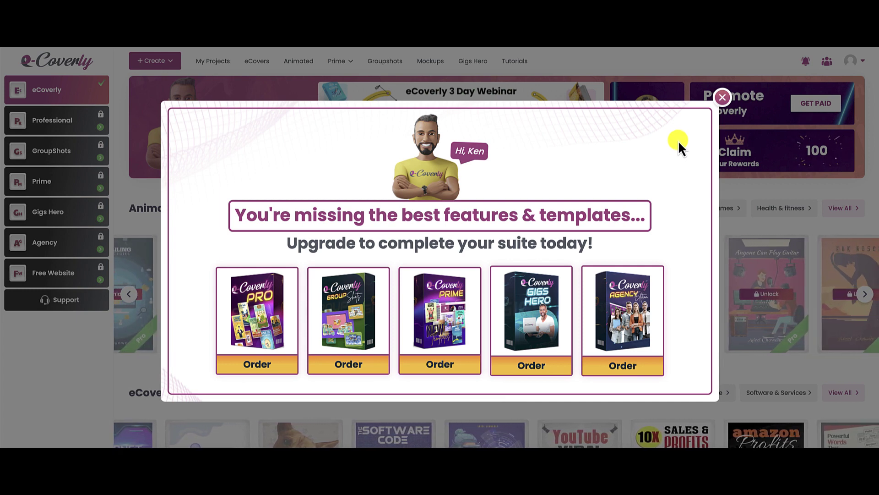
Step: Close the upgrade offer and scroll the Animated catalog's covers like Gardening 101 and Google Ads 101
left_click(723, 97)
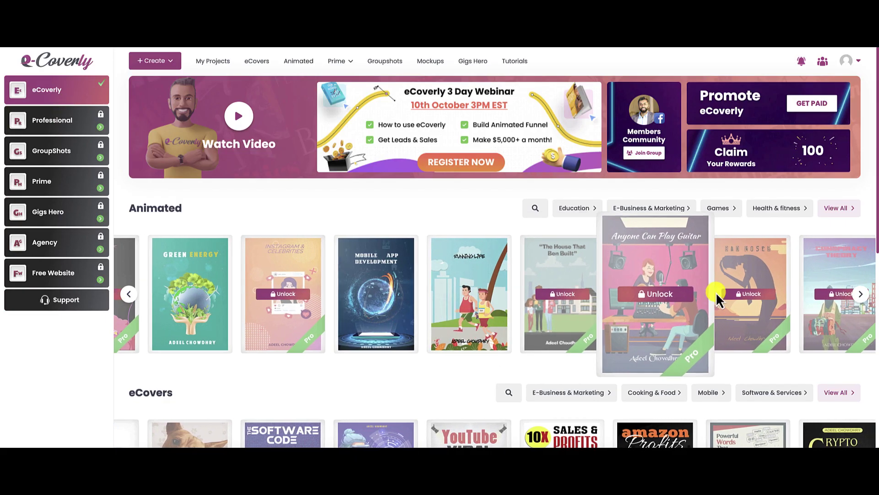
left_click(155, 60)
left_click(153, 104)
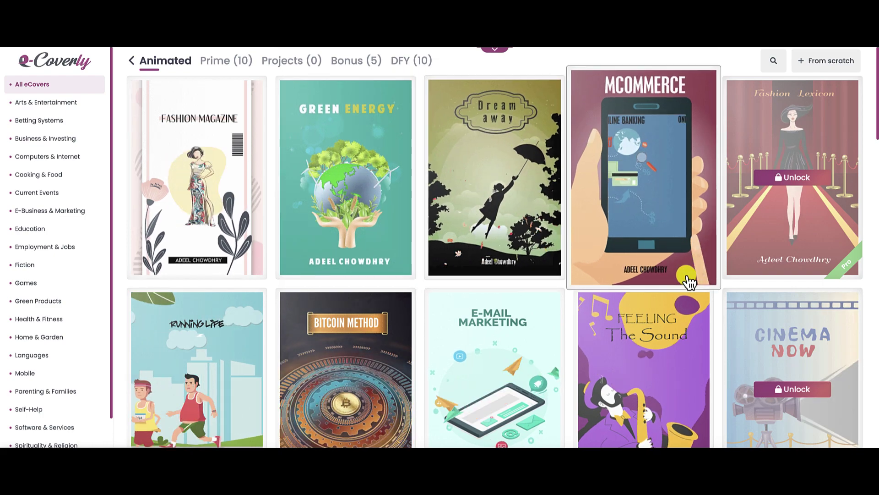
scroll(687, 280, "down", 5)
scroll(688, 281, "down", 5)
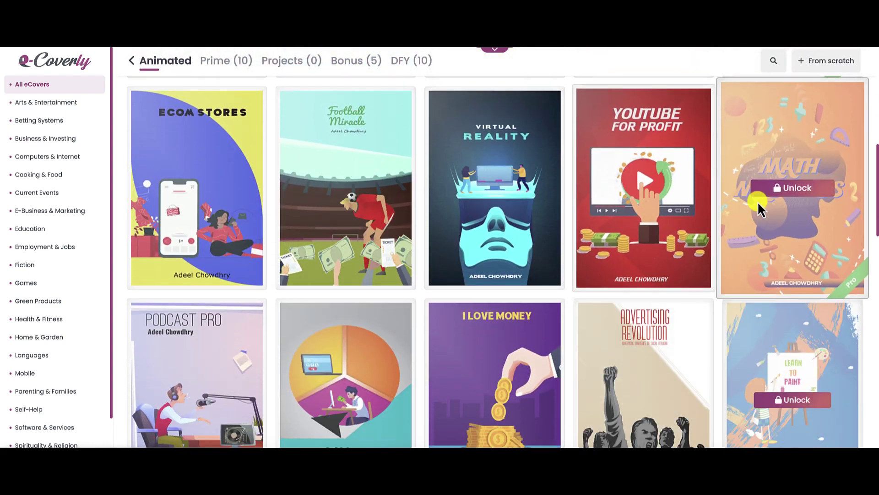
scroll(488, 238, "down", 10)
scroll(488, 238, "down", 1)
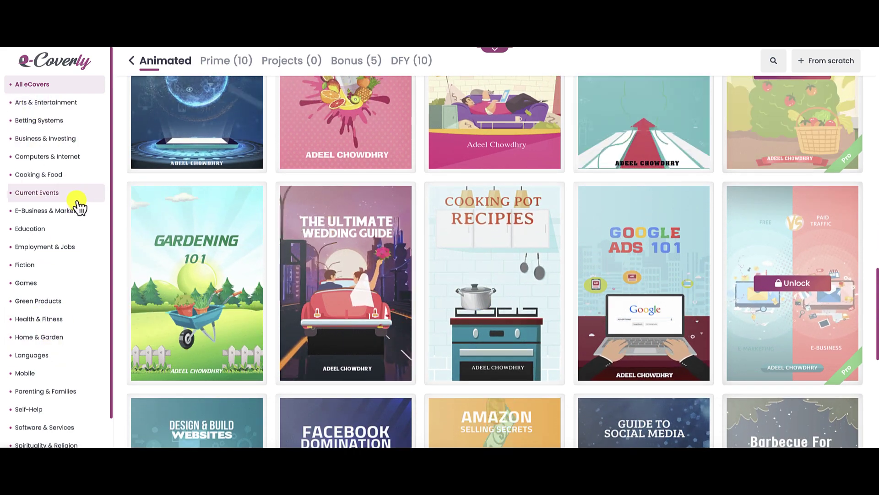
left_click(67, 65)
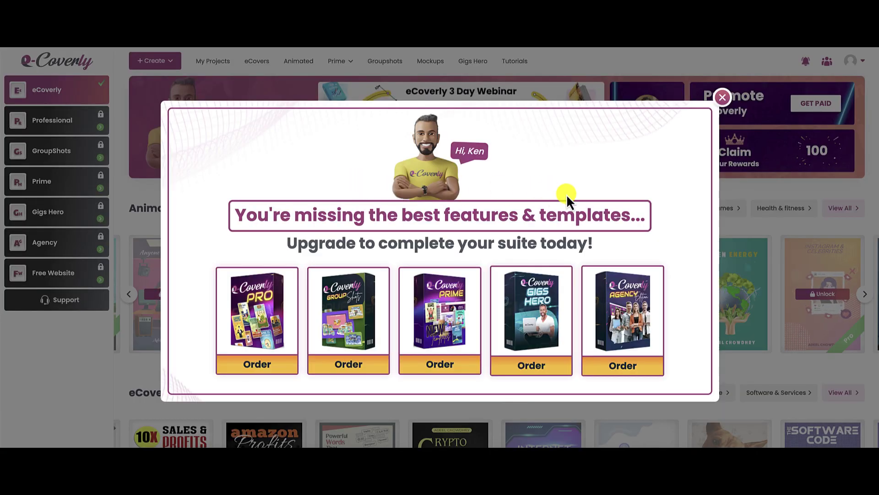
left_click(722, 97)
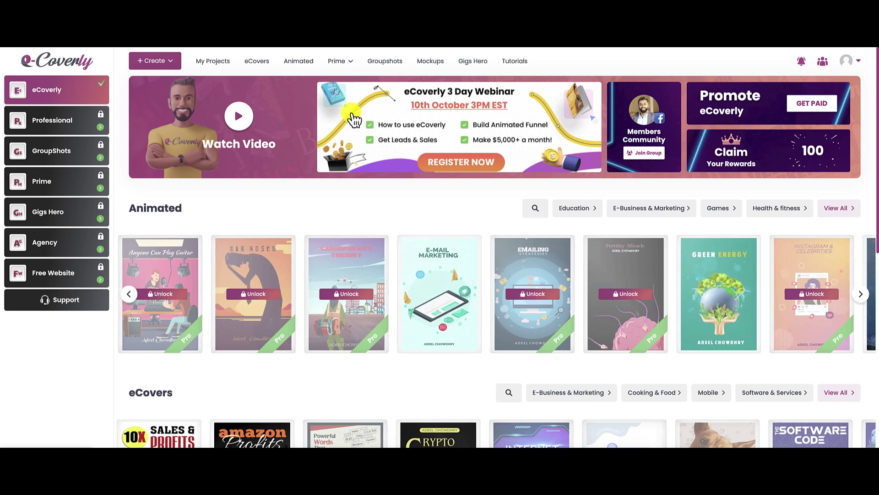
left_click(158, 61)
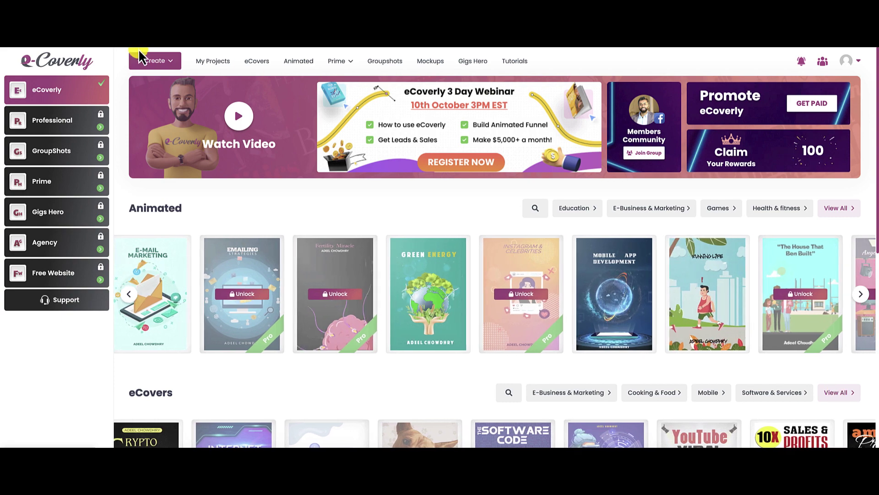
left_click(151, 60)
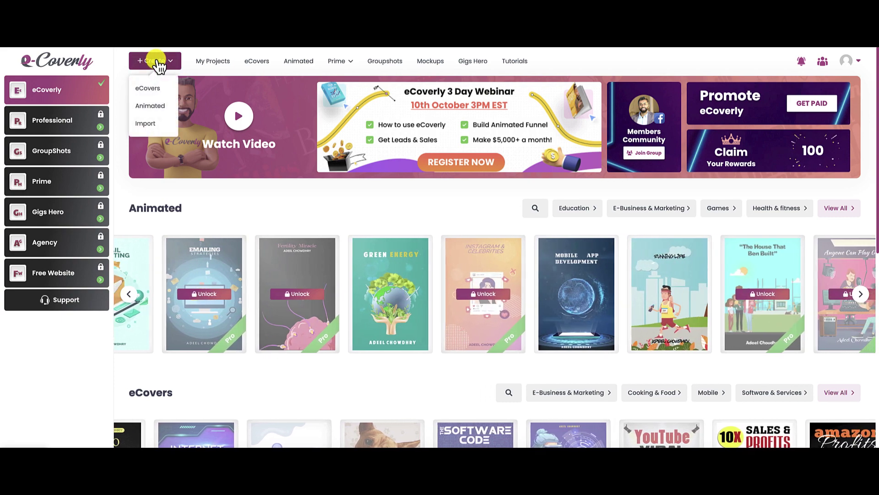
left_click(152, 122)
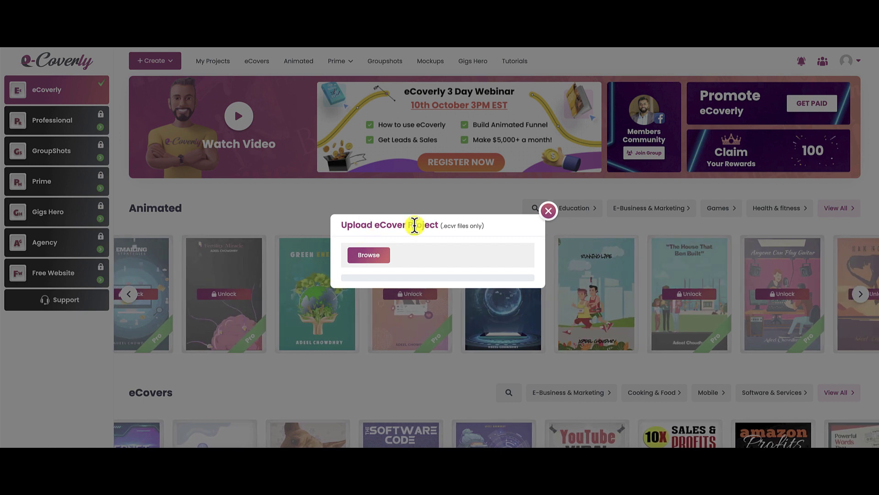
double_click(453, 226)
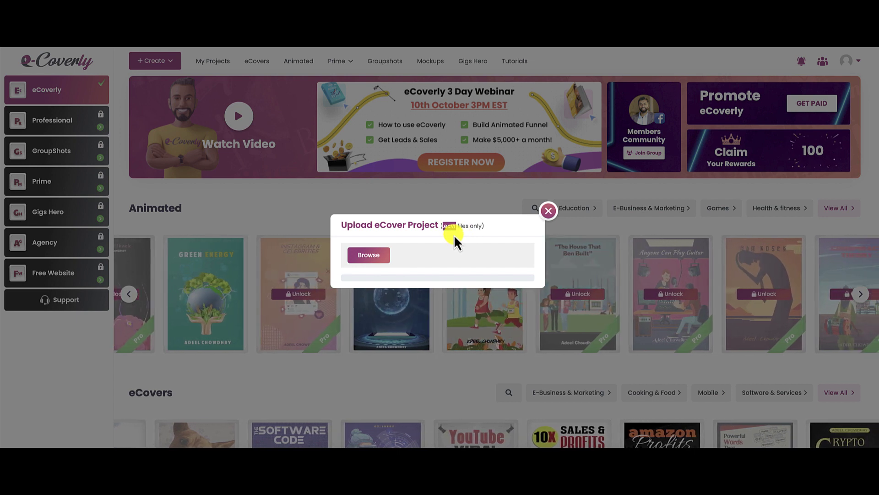
left_click(548, 212)
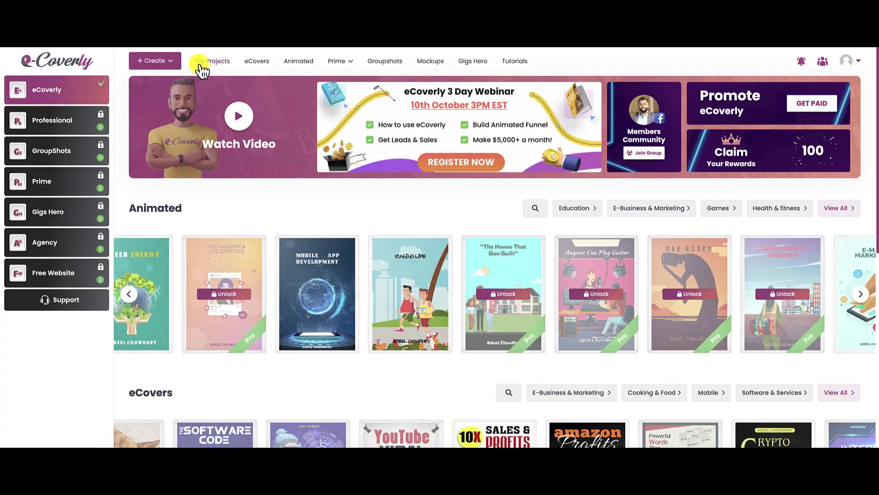
Step: Confirm My Projects holds zero eCovers and zero Animated projects, then return home via the logo
left_click(203, 63)
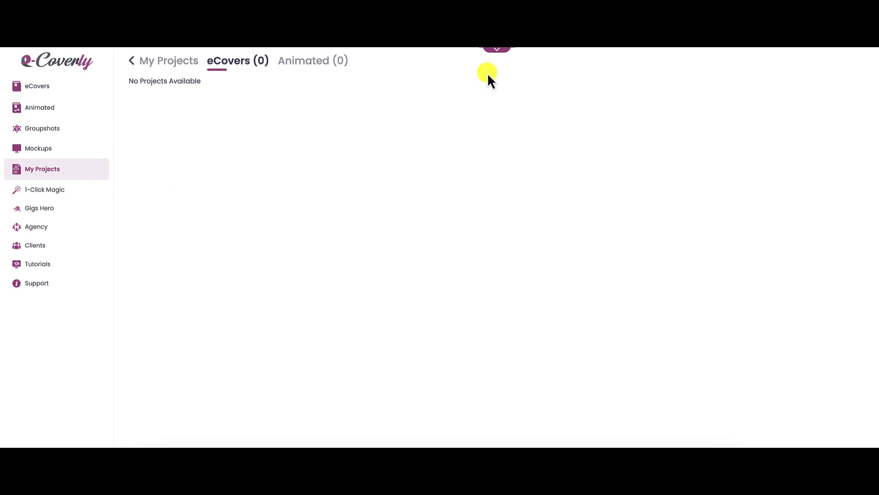
left_click(497, 51)
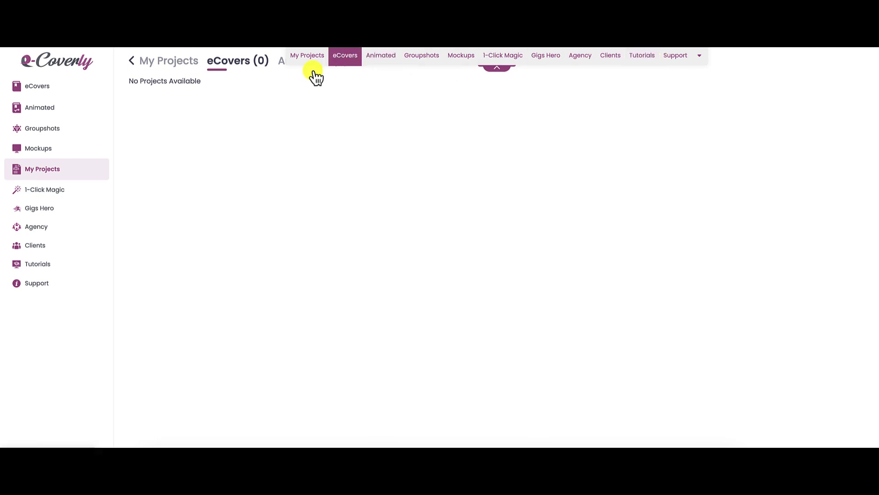
left_click(82, 64)
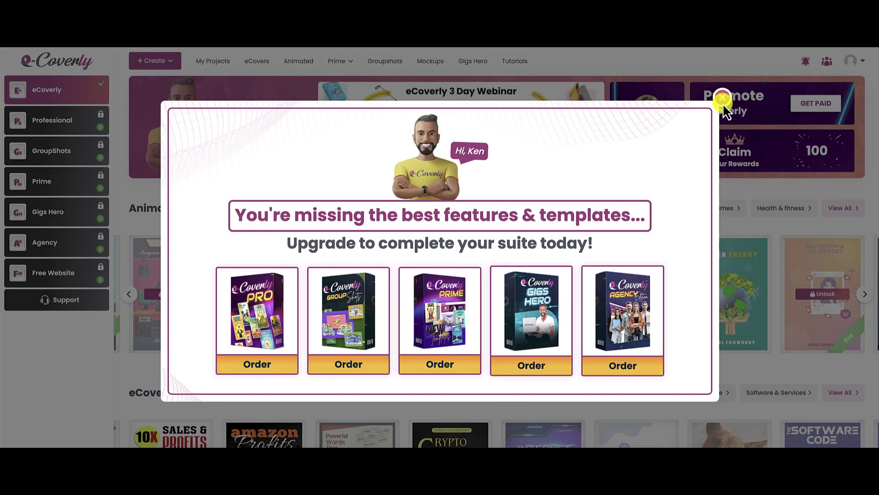
Step: Close the upgrade popup to reveal the dashboard's Animated and eCovers template rows
left_click(723, 99)
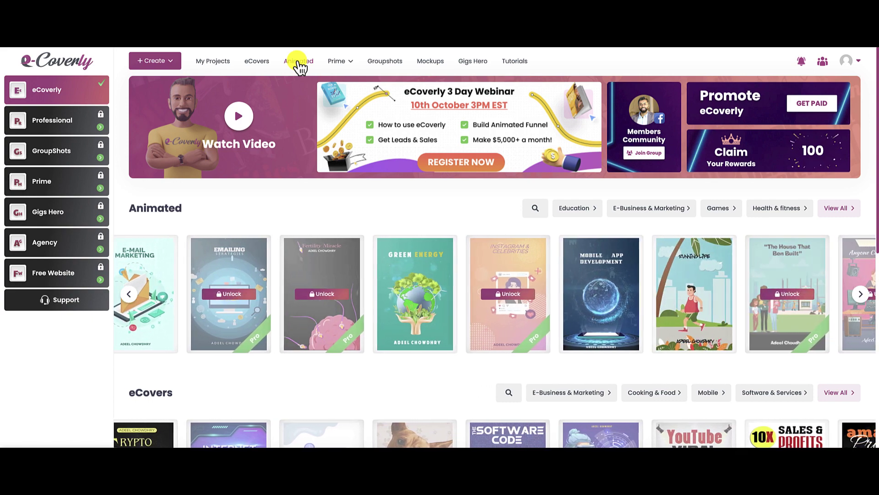
mouse_move(332, 70)
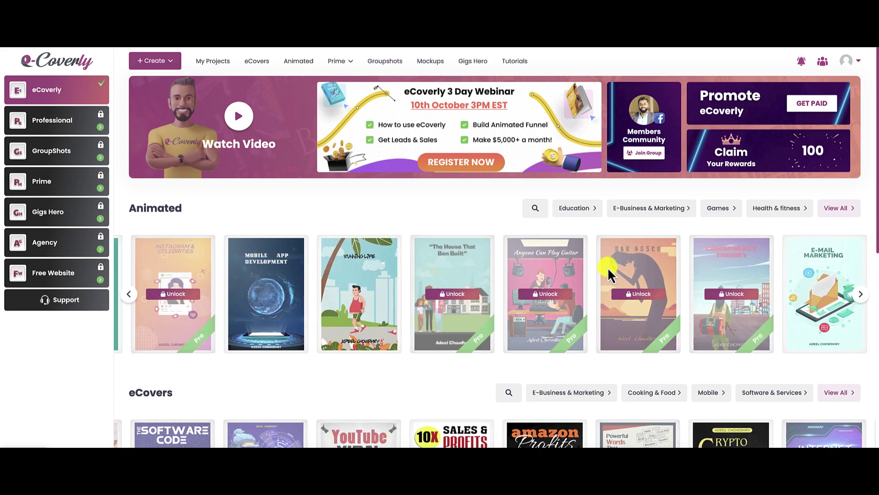
scroll(609, 274, "down", 7)
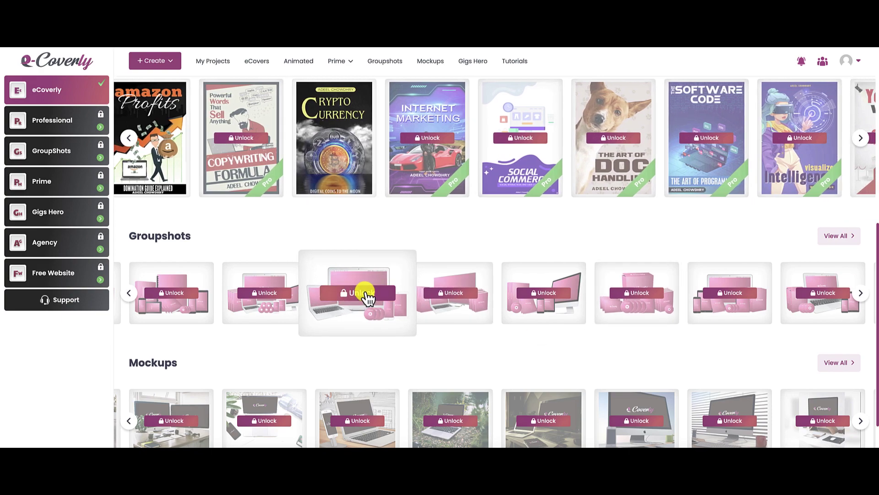
left_click(364, 292)
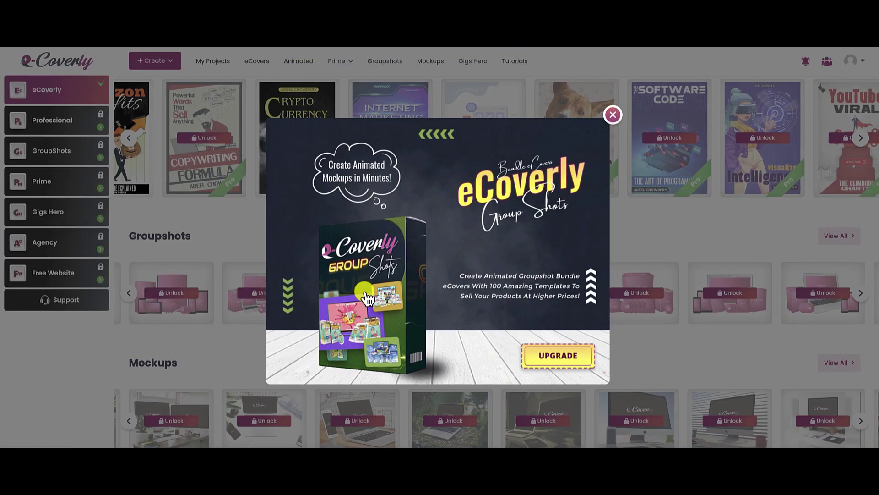
left_click(611, 114)
scroll(552, 249, "up", 5)
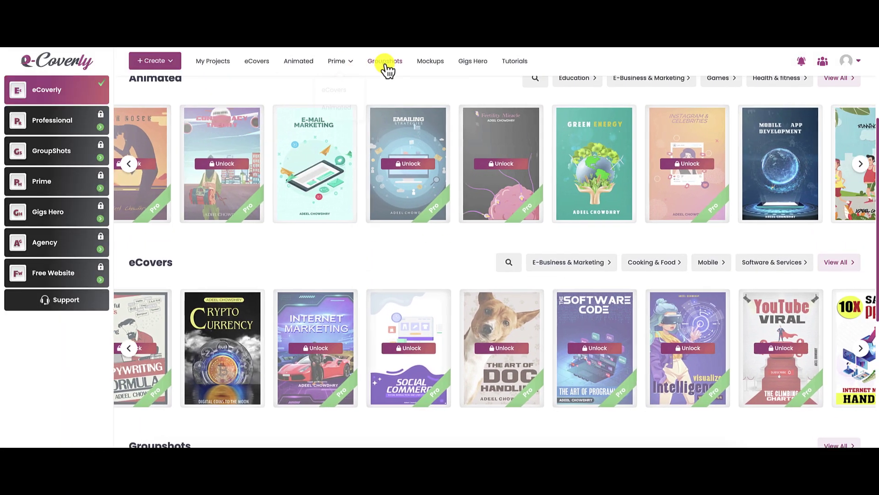
scroll(545, 275, "down", 5)
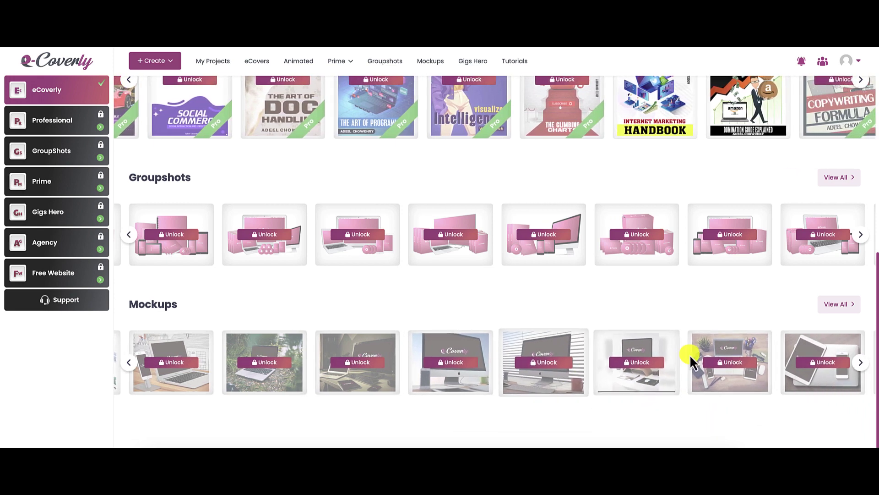
left_click(537, 364)
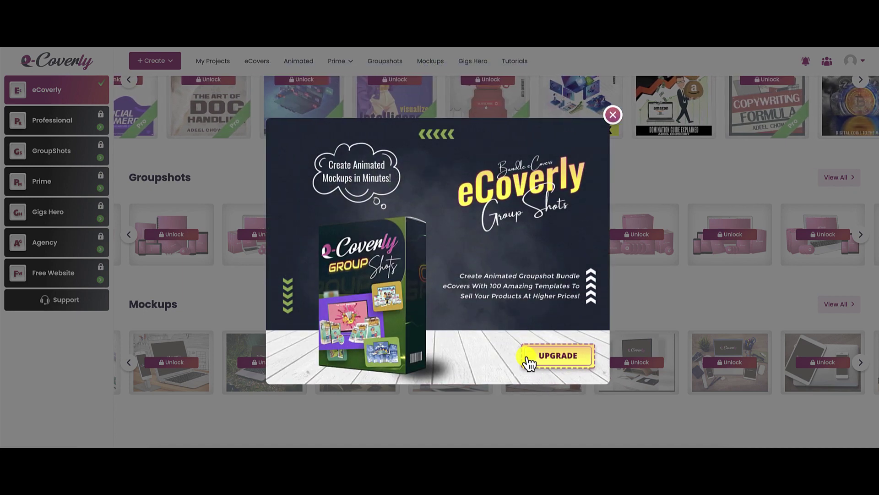
left_click(613, 115)
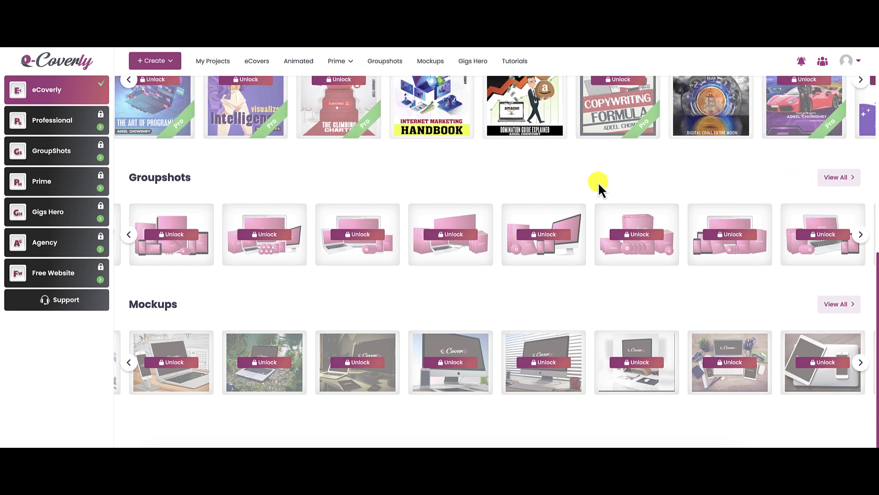
left_click(473, 66)
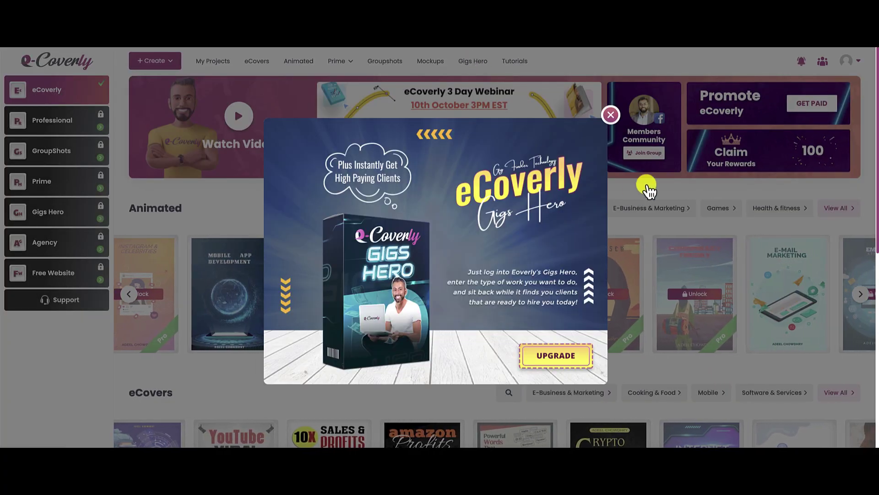
left_click(611, 115)
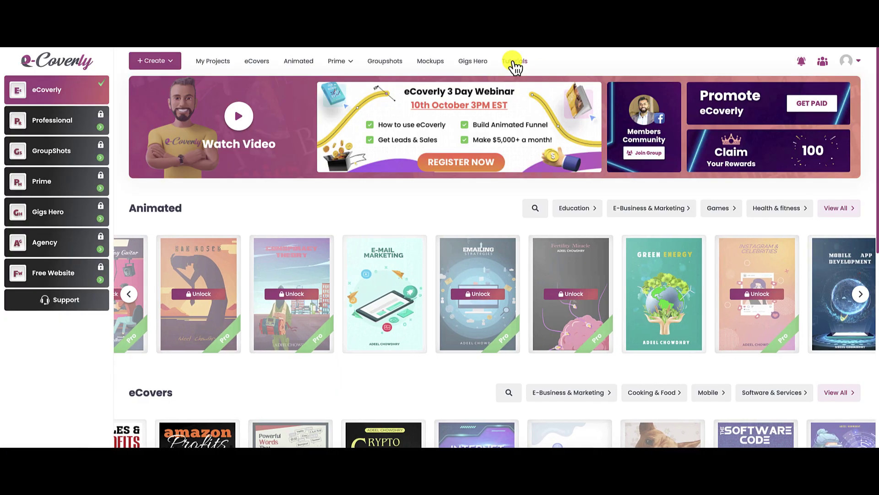
Step: Go to the Tutorial Videos page and expand the ECOVERLY TUTORIALS sidebar list
left_click(512, 60)
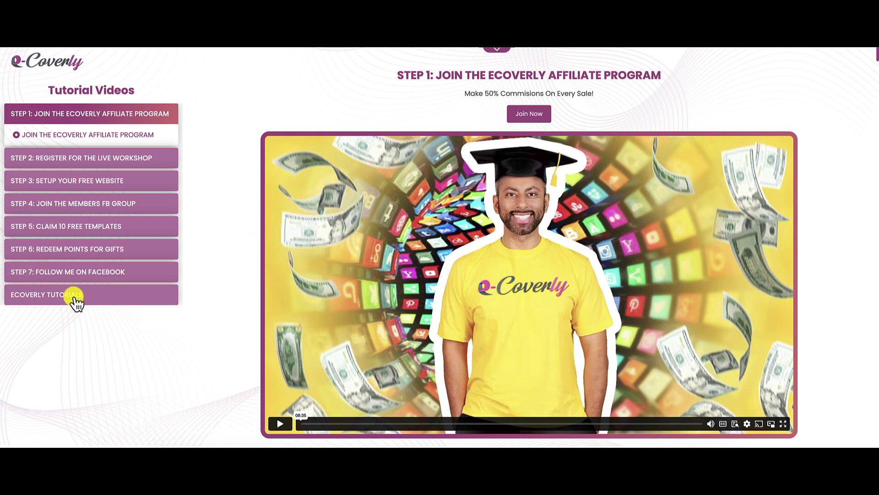
left_click(106, 297)
scroll(131, 310, "down", 5)
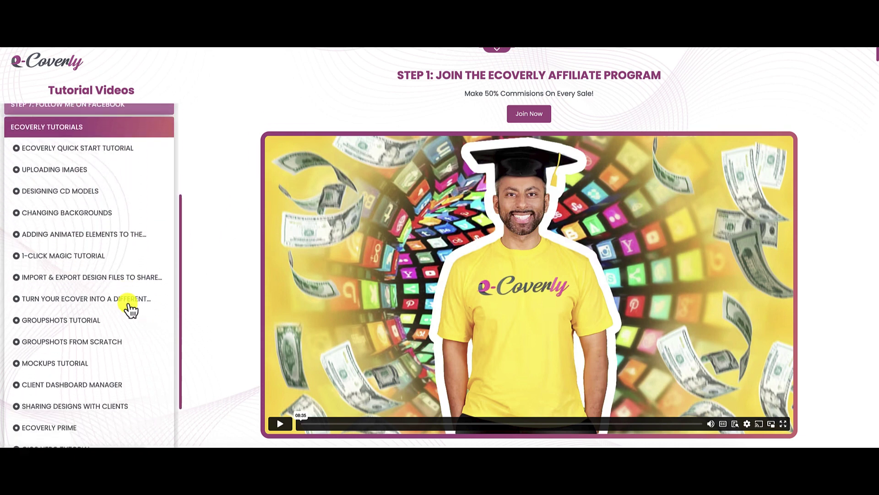
scroll(131, 309, "up", 5)
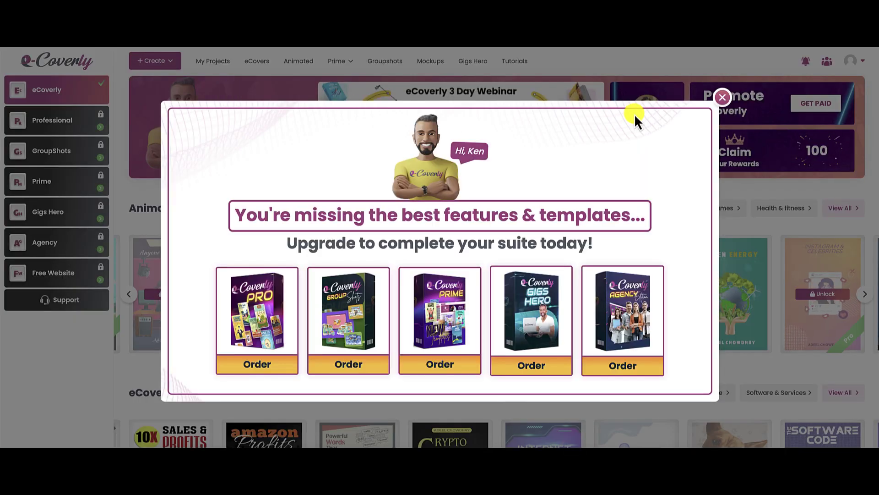
Step: Close the upgrade suite offer and open the avatar's account dropdown menu
left_click(725, 98)
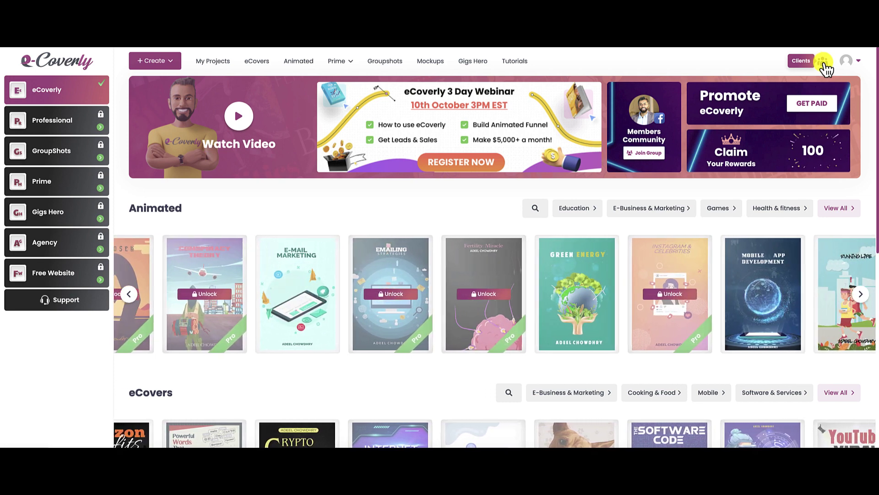
left_click(858, 65)
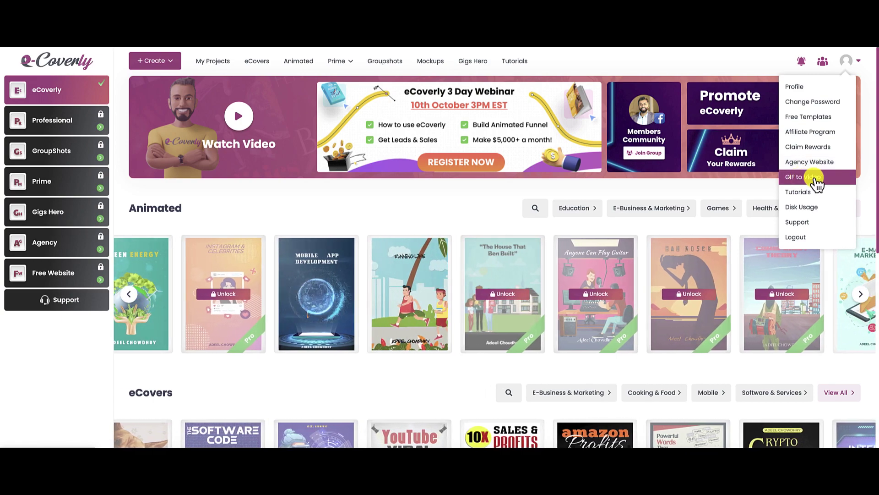
Step: Open the Disk Usage page: 10 static and 5 animated eCovers available, 500 MB free
left_click(814, 178)
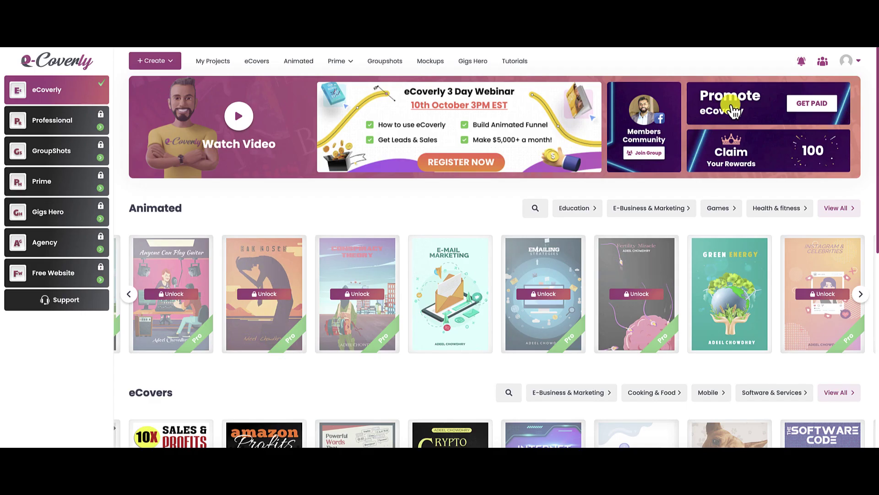
left_click(859, 60)
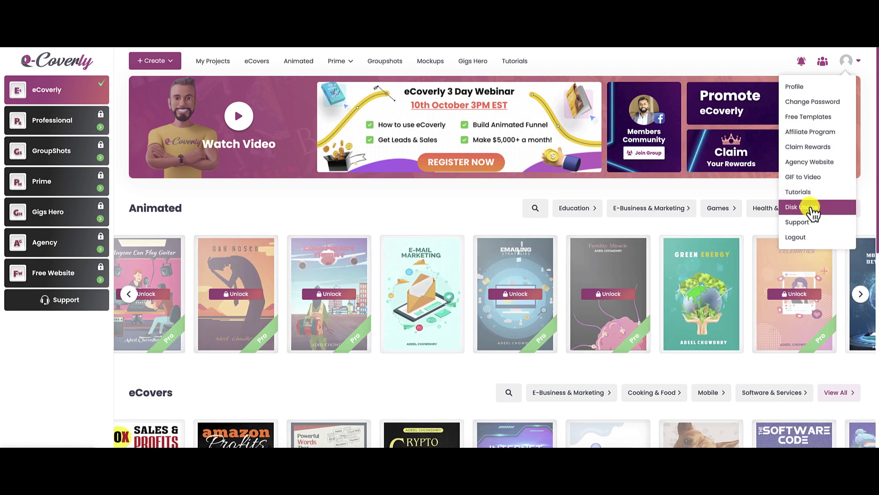
left_click(809, 208)
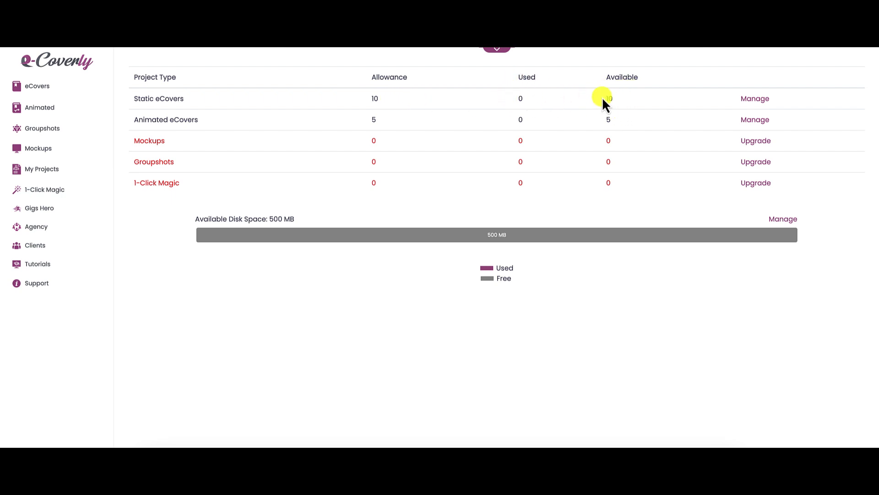
left_click(739, 100)
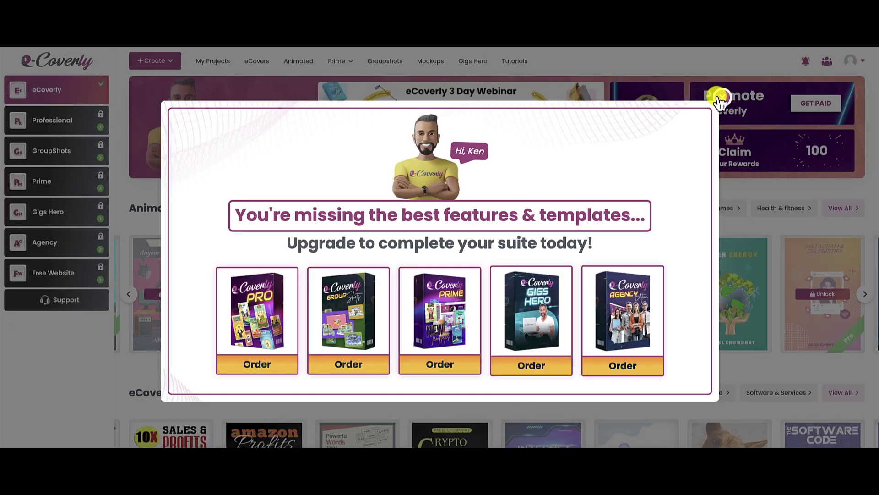
left_click(720, 101)
left_click(850, 60)
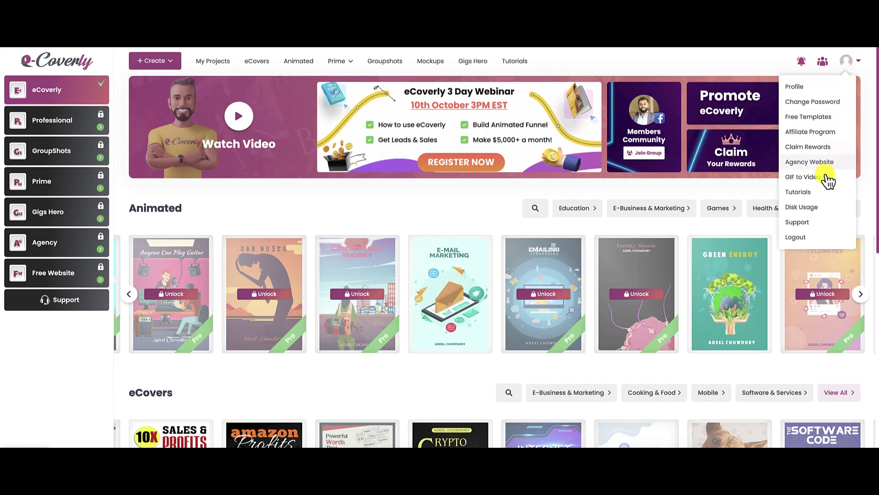
left_click(802, 207)
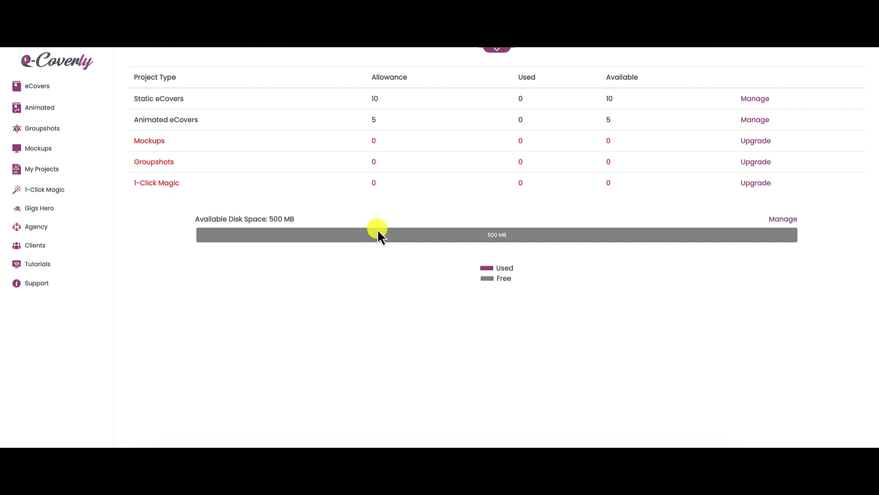
Step: Return to the dashboard and open the box models for the E-Mail Marketing animated cover
left_click(56, 65)
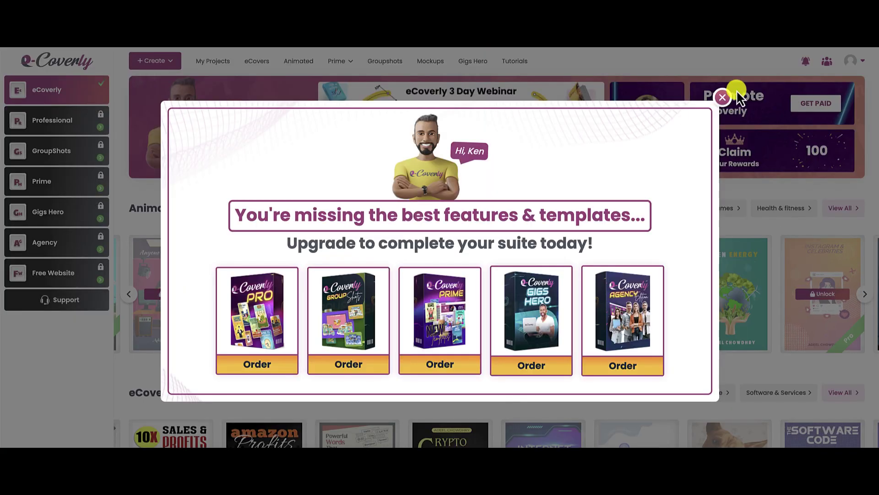
left_click(724, 94)
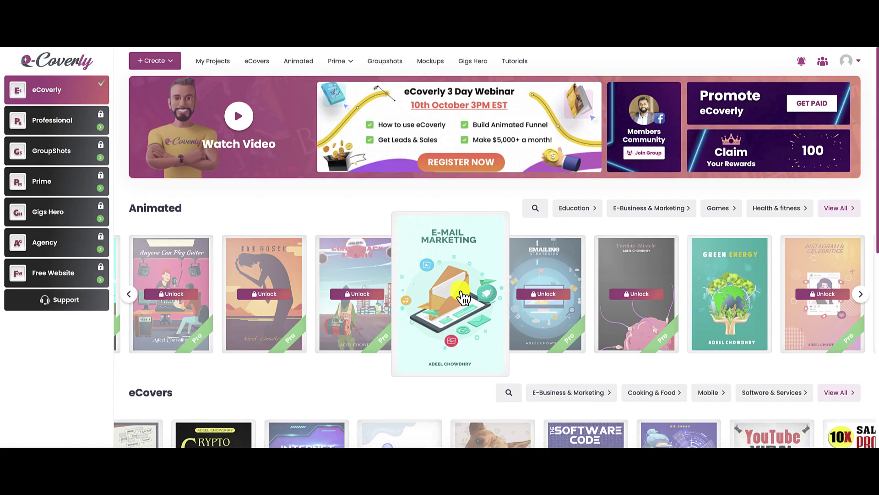
left_click(459, 291)
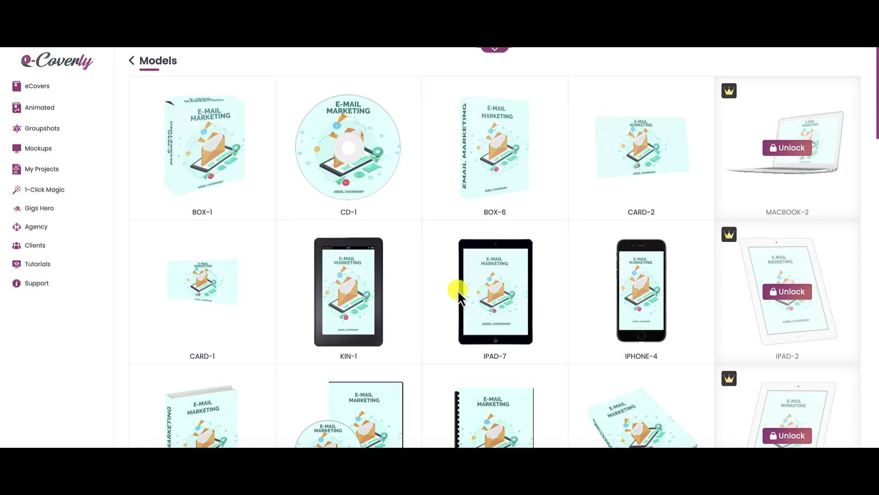
Step: Browse the available box models and use BOX-1 for the cover
mouse_move(170, 293)
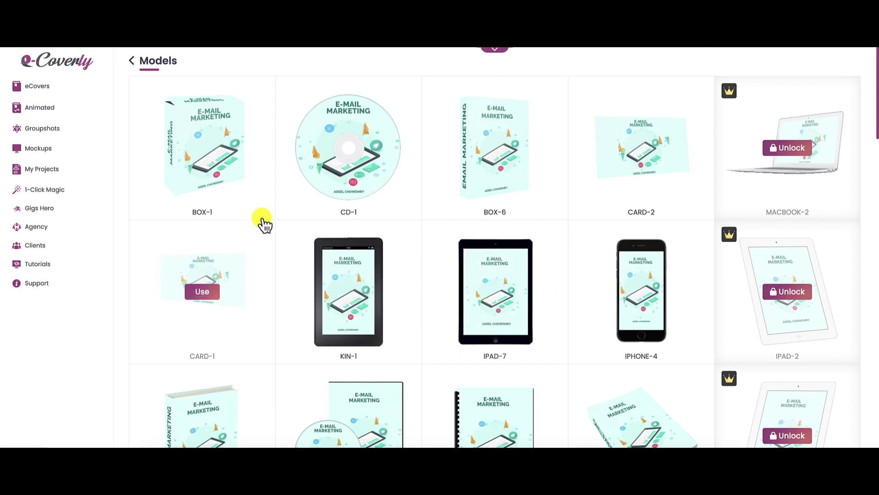
mouse_move(373, 142)
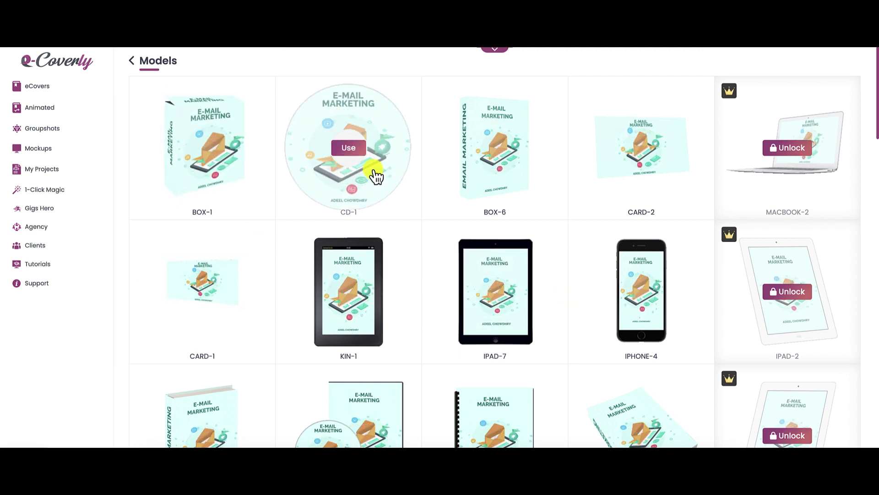
mouse_move(432, 315)
scroll(399, 314, "down", 5)
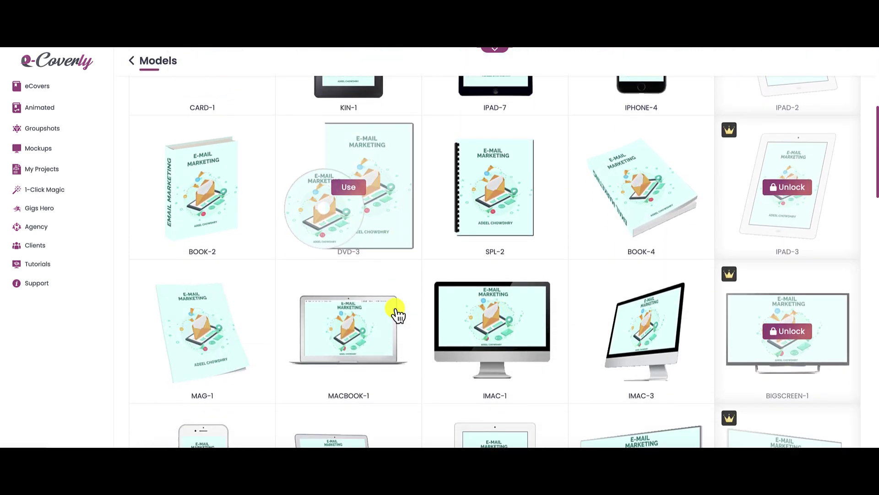
scroll(398, 314, "down", 1)
mouse_move(578, 313)
scroll(578, 313, "down", 2)
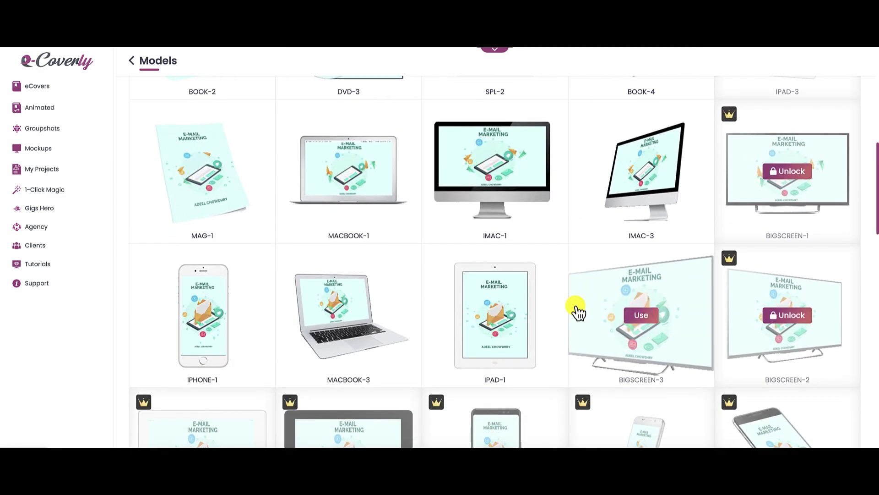
scroll(578, 313, "up", 1)
scroll(578, 312, "up", 7)
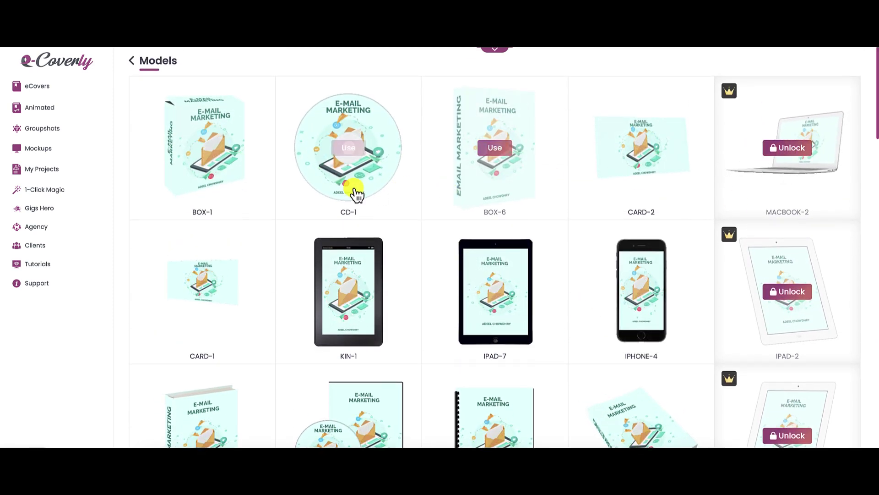
left_click(206, 148)
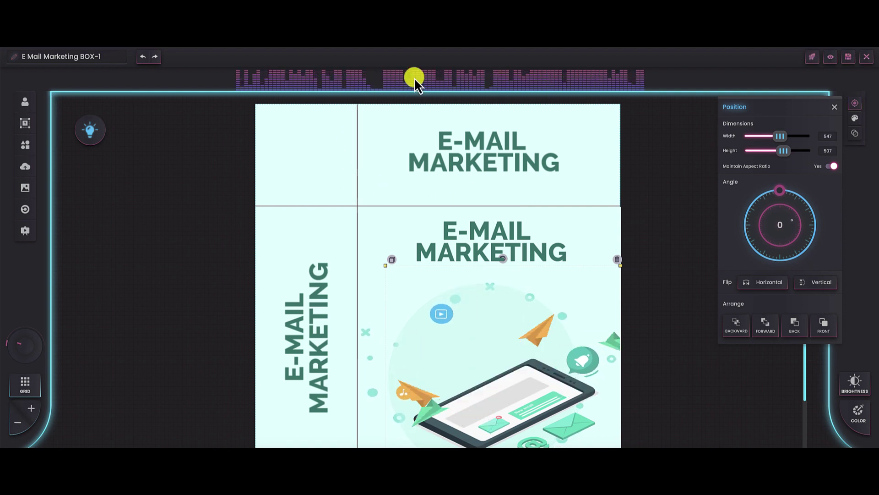
Step: Play the cover's background music as a preview, then pause it
left_click(586, 82)
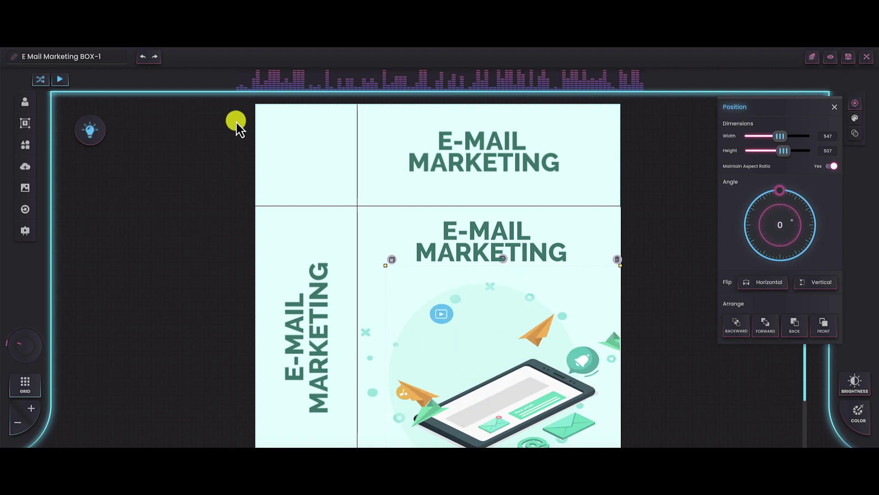
left_click(61, 83)
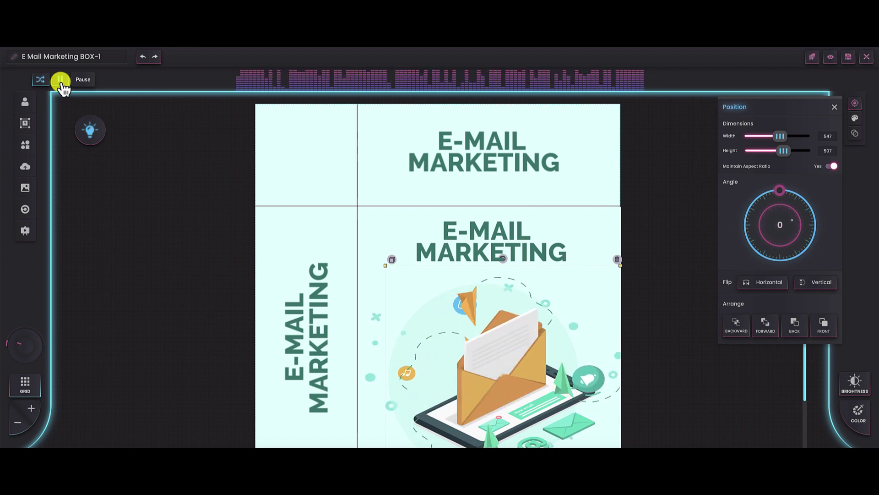
left_click(60, 82)
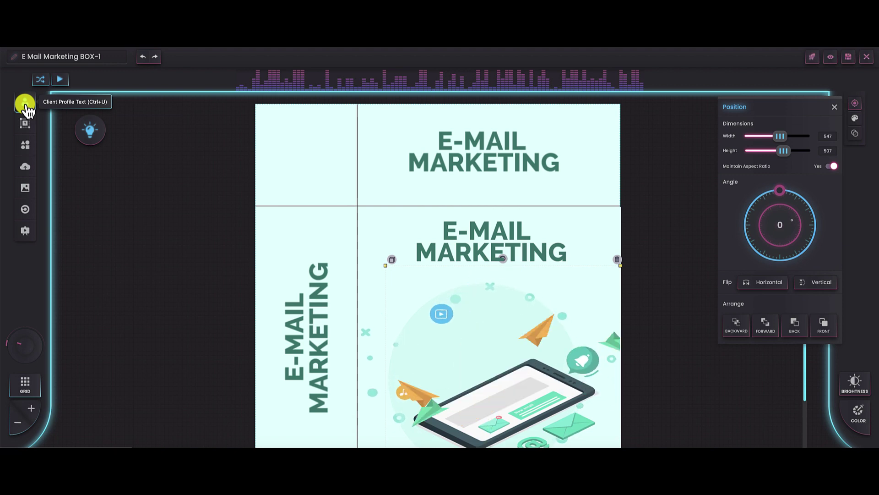
Step: Add a text element with the author's name and move it into the top panel
left_click(26, 125)
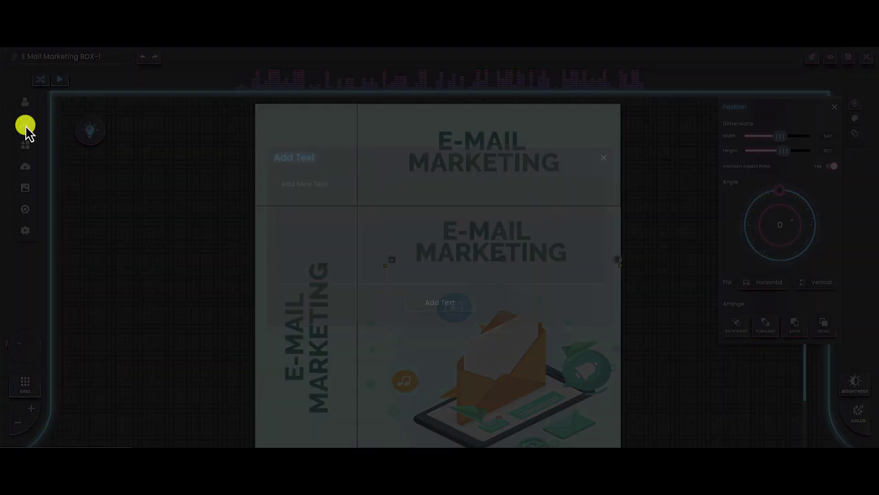
left_click(307, 201)
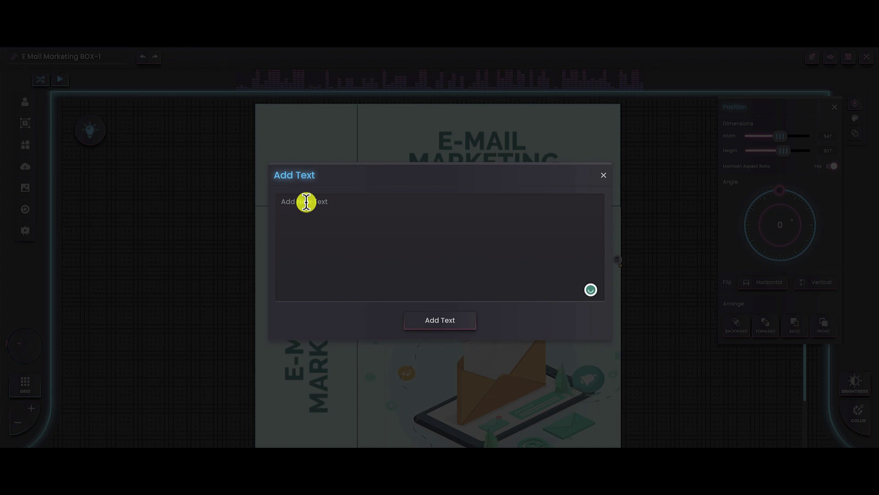
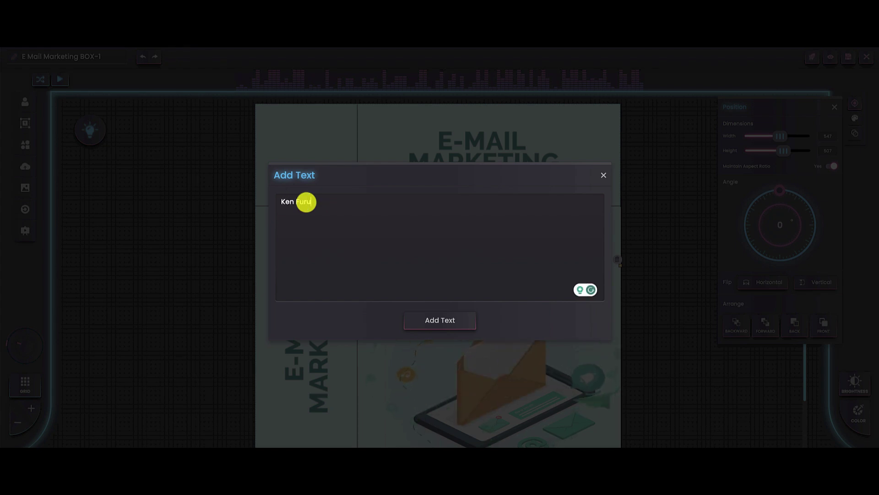
left_click(442, 322)
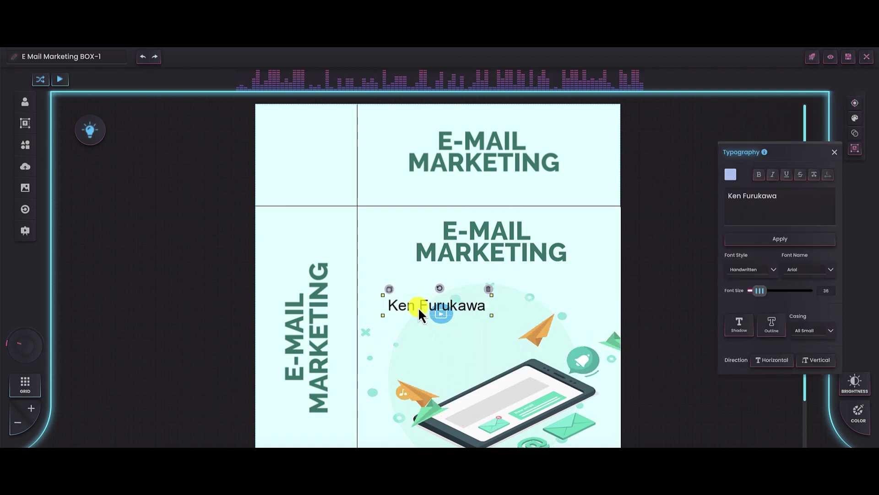
left_click_drag(419, 307, 447, 177)
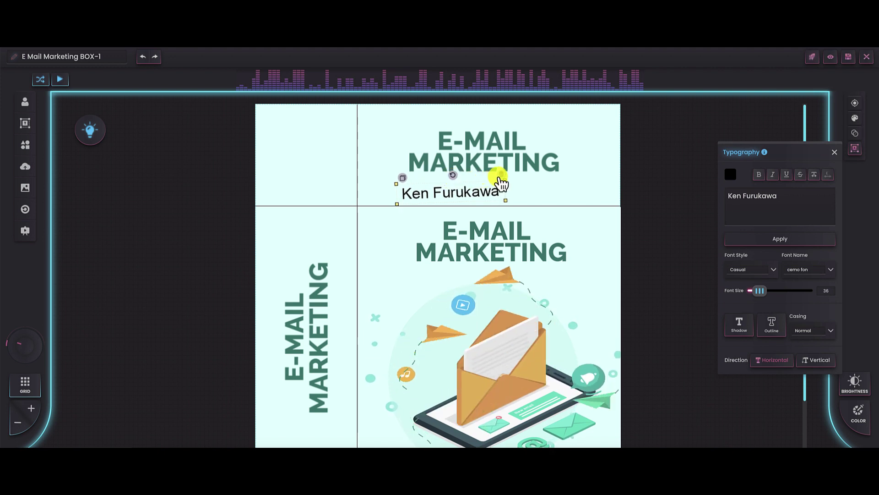
Step: Make the author name red, bold, italic, underlined and struck through
left_click(731, 174)
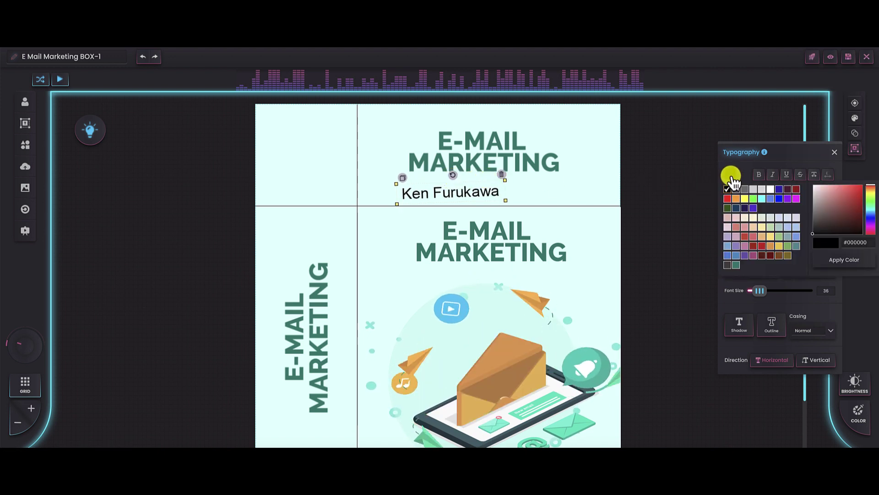
left_click(728, 199)
left_click(730, 199)
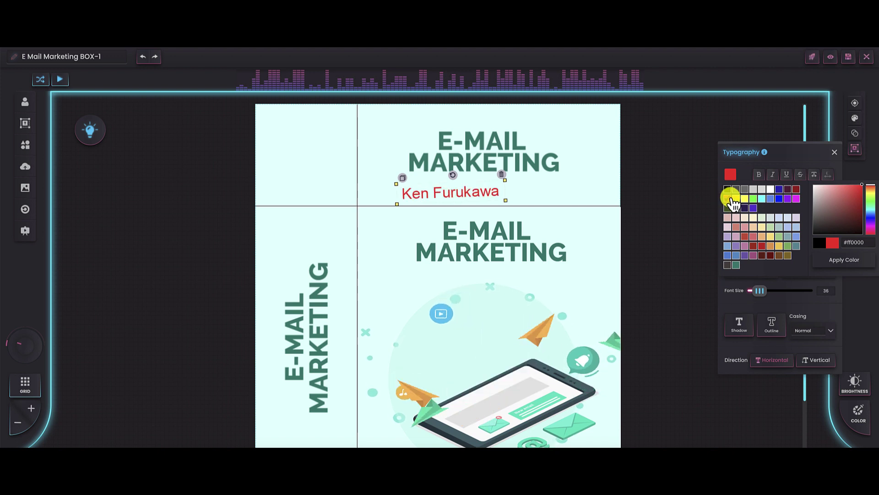
left_click(842, 260)
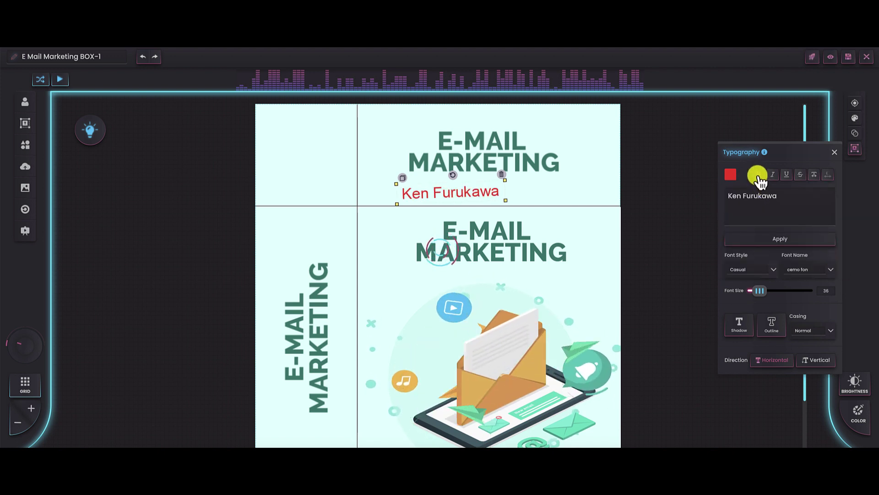
left_click(759, 176)
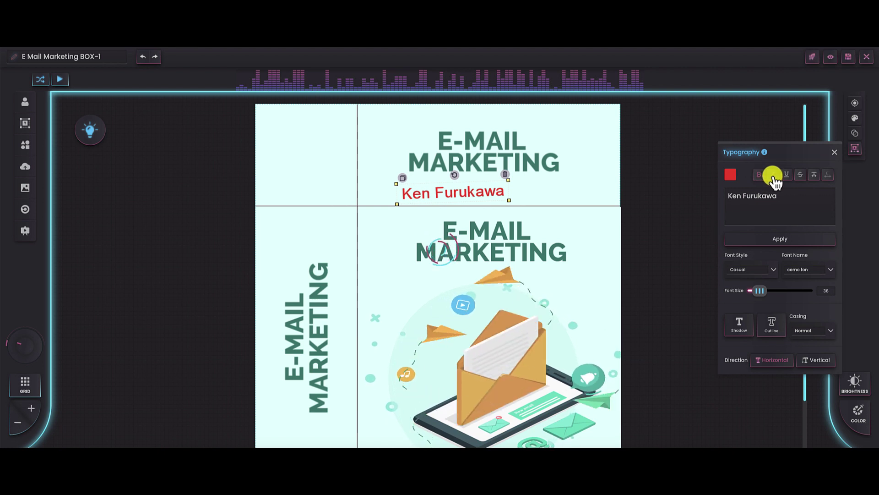
left_click(774, 177)
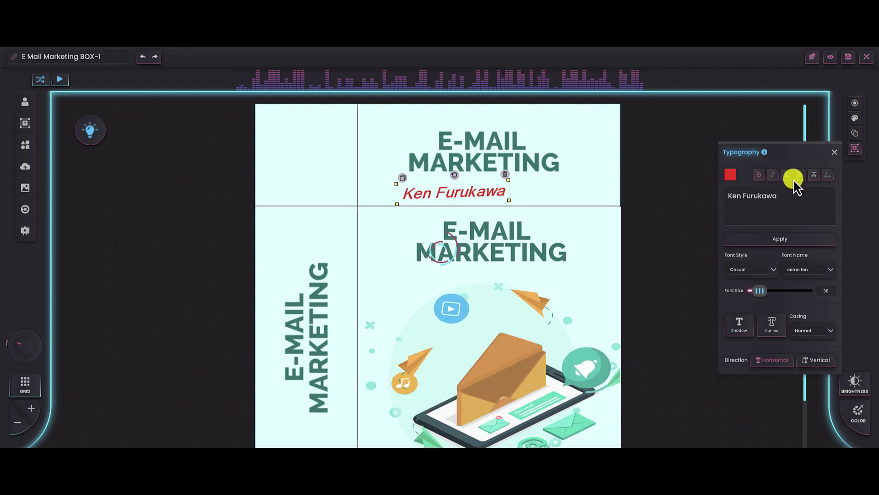
left_click(791, 177)
left_click(801, 177)
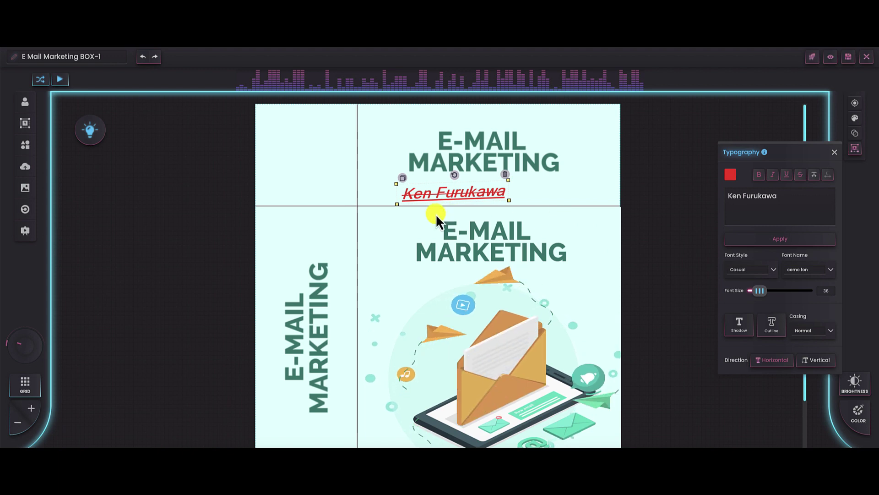
left_click(21, 147)
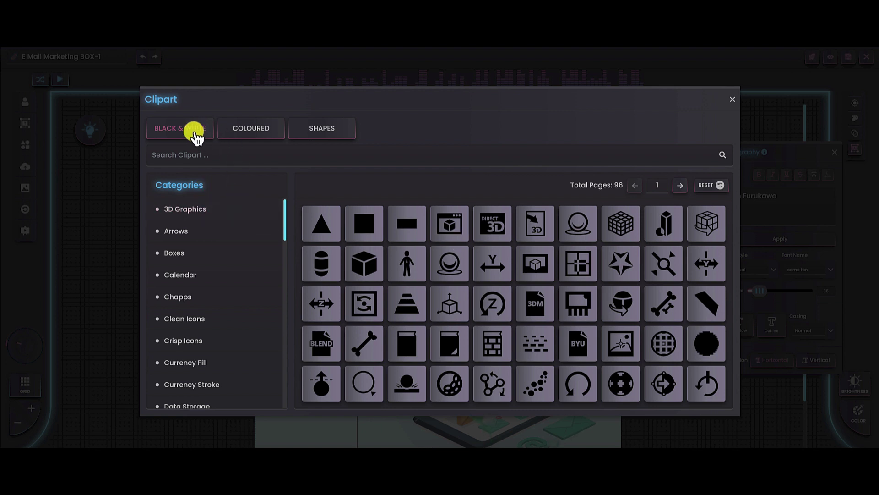
left_click(256, 133)
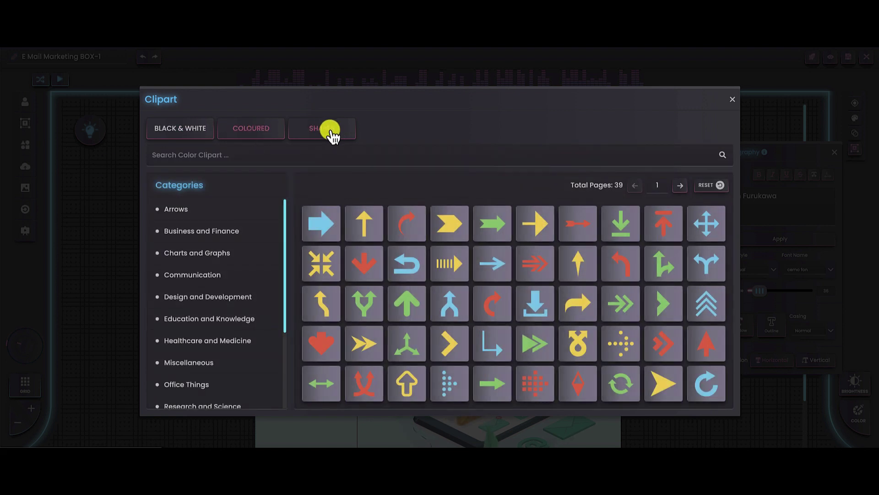
left_click(332, 131)
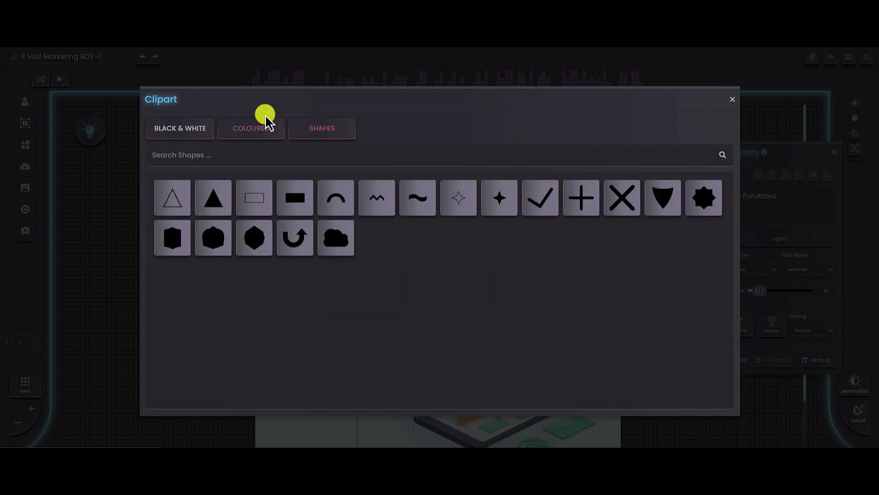
left_click(732, 100)
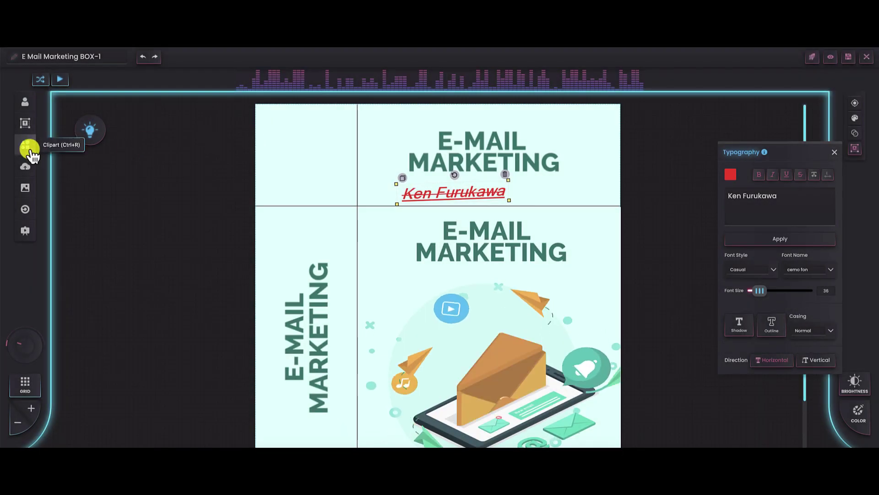
left_click(24, 171)
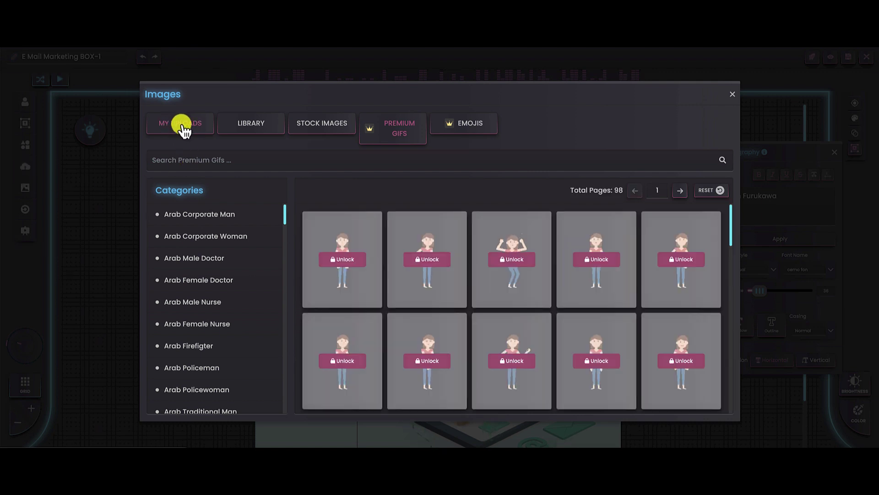
left_click(248, 129)
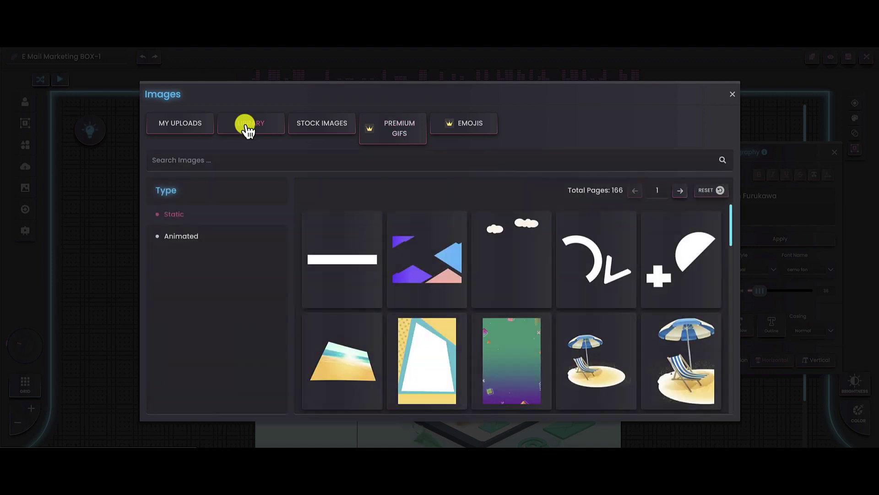
left_click(212, 243)
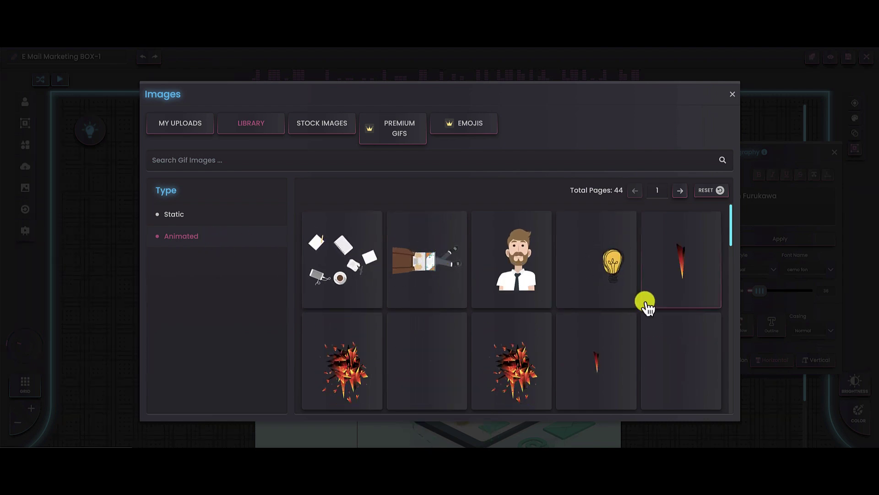
scroll(648, 307, "down", 15)
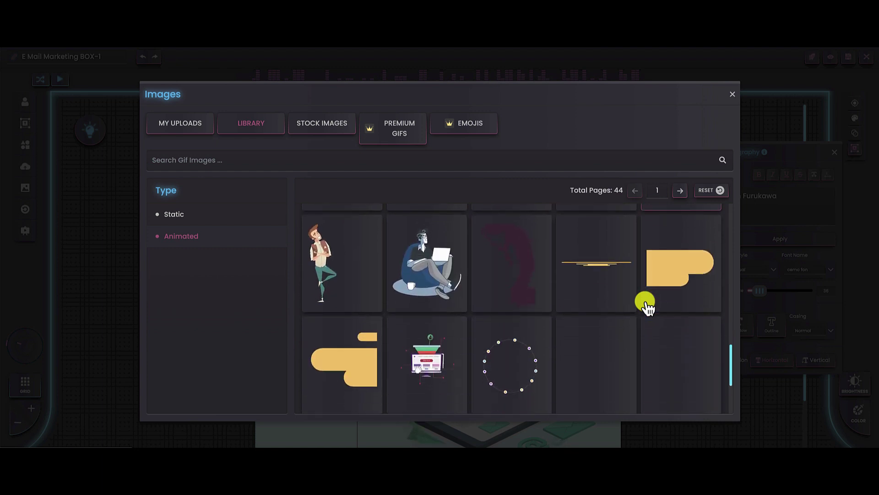
scroll(648, 307, "up", 5)
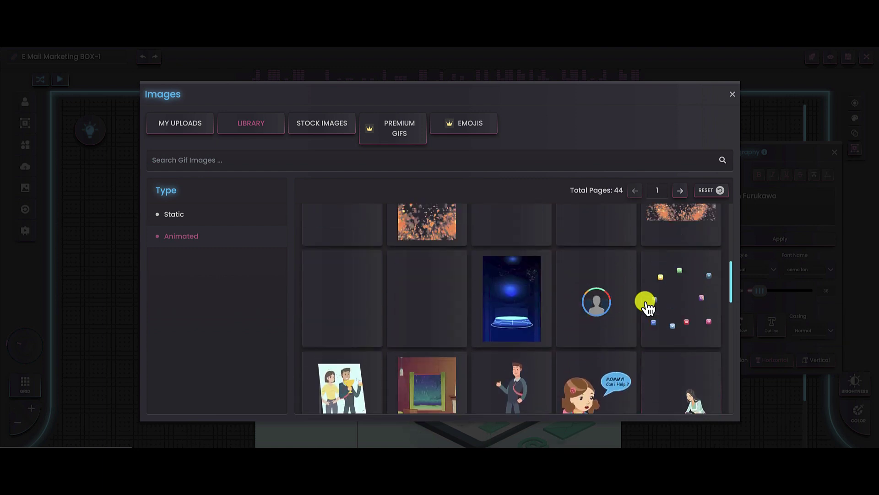
scroll(647, 308, "up", 5)
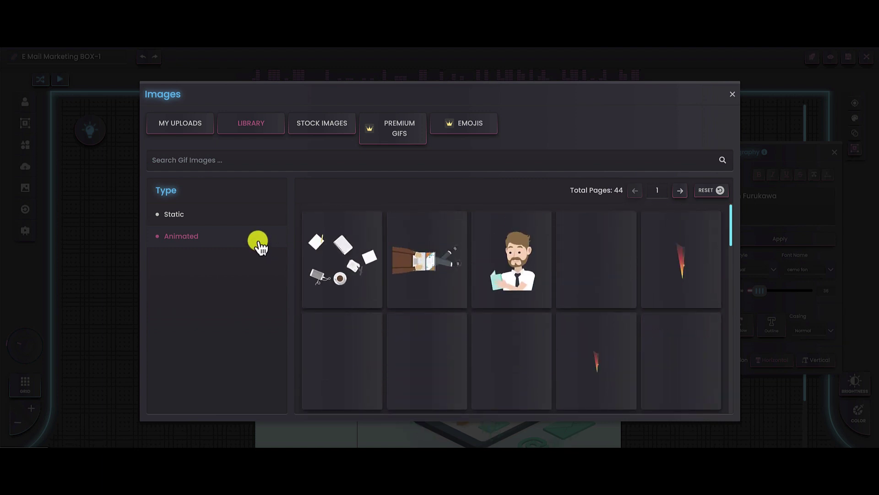
left_click(202, 224)
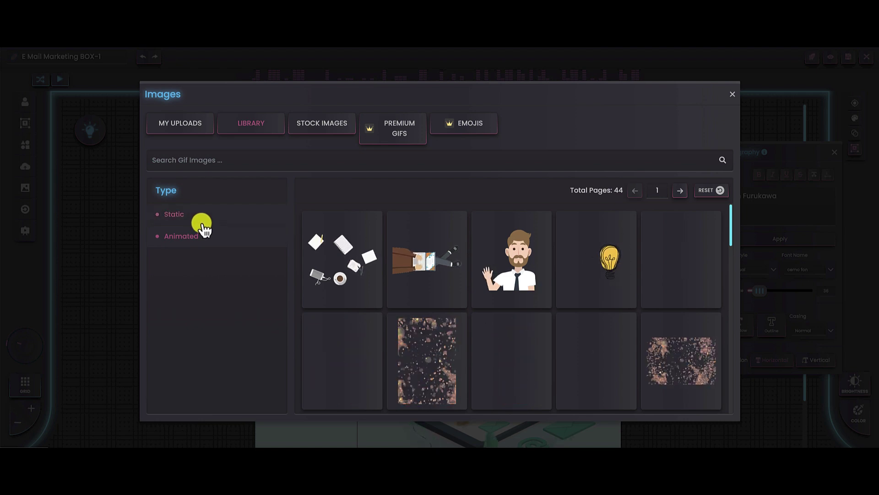
left_click(319, 130)
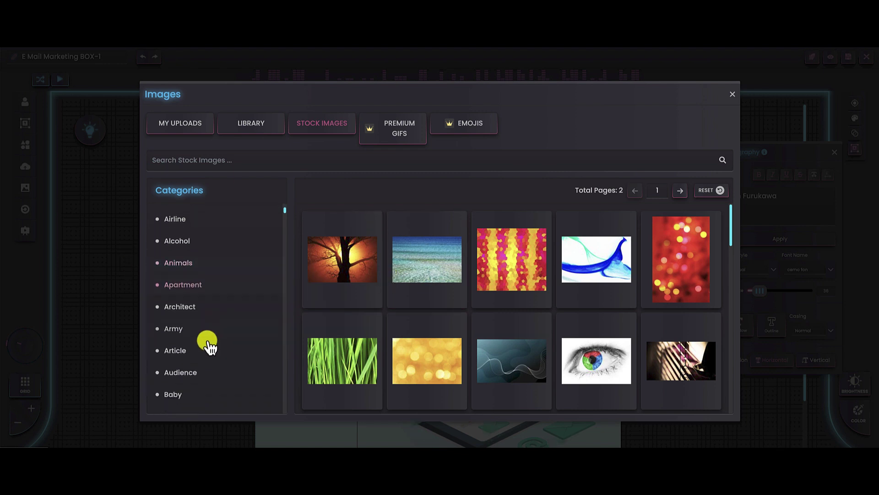
scroll(209, 347, "up", 4)
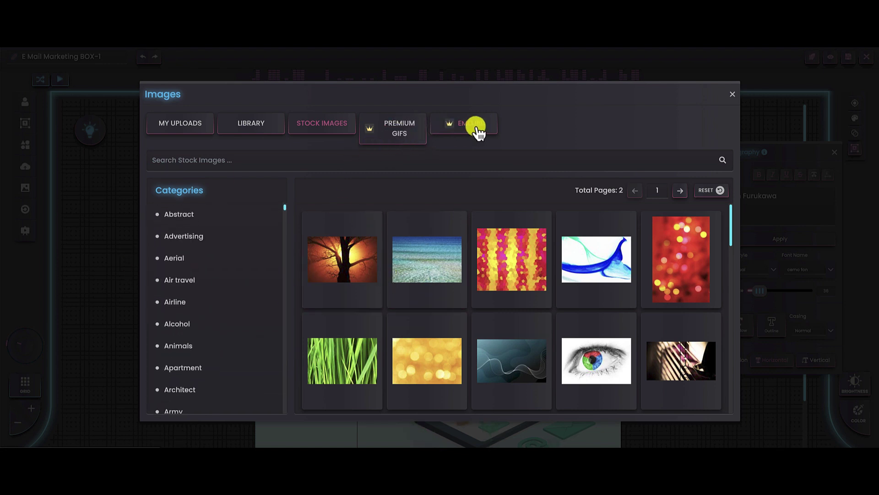
left_click(397, 131)
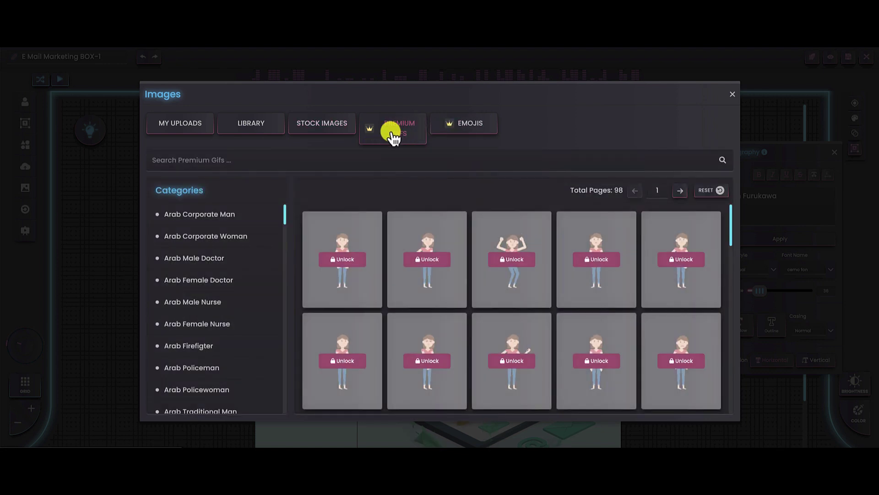
left_click(464, 126)
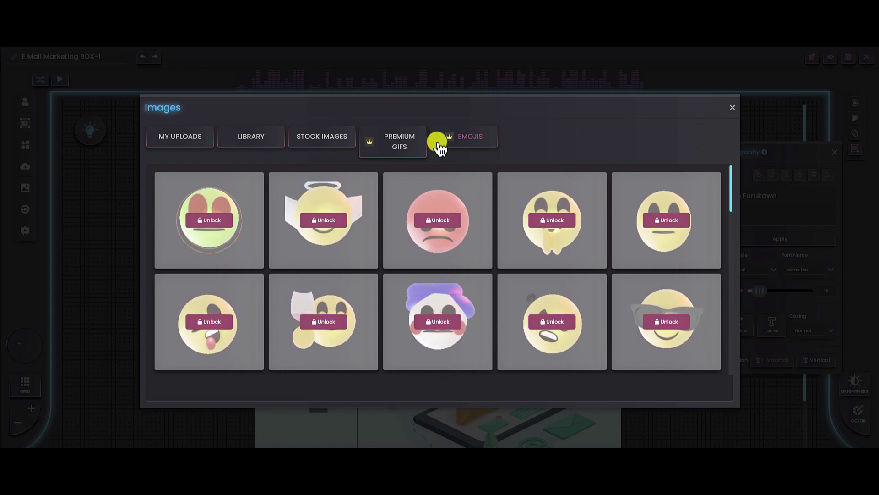
left_click(731, 108)
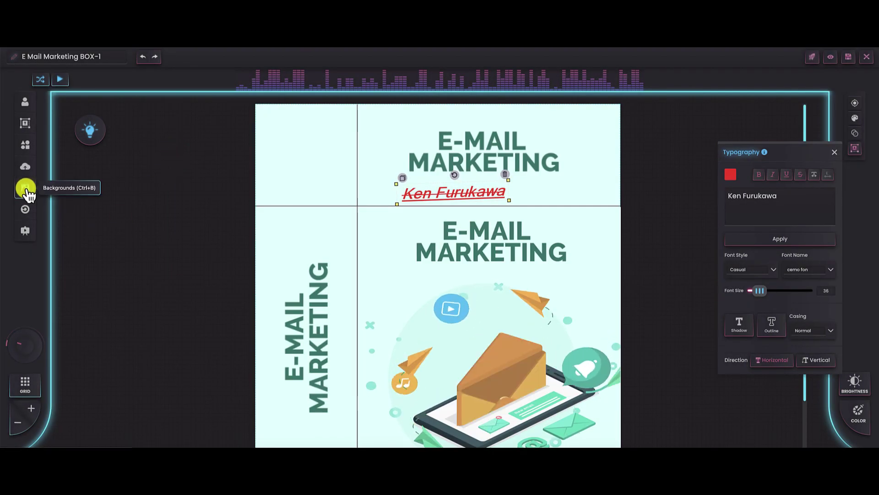
Step: Browse the built-in, animated, solid colour and premium options in the Backgrounds dialog
left_click(25, 187)
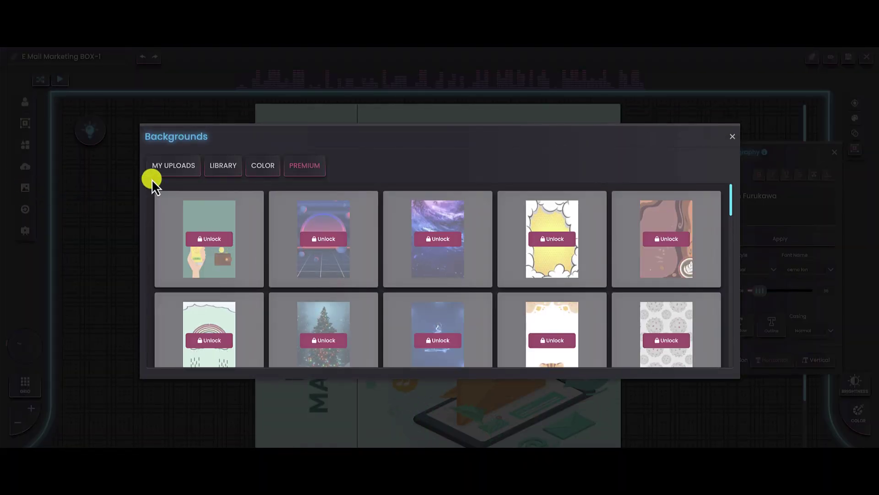
left_click(216, 173)
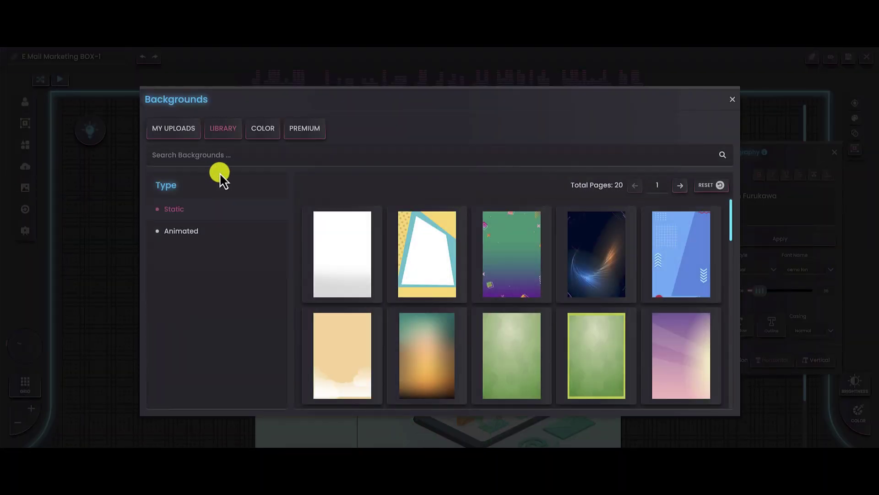
left_click(215, 235)
scroll(562, 287, "down", 10)
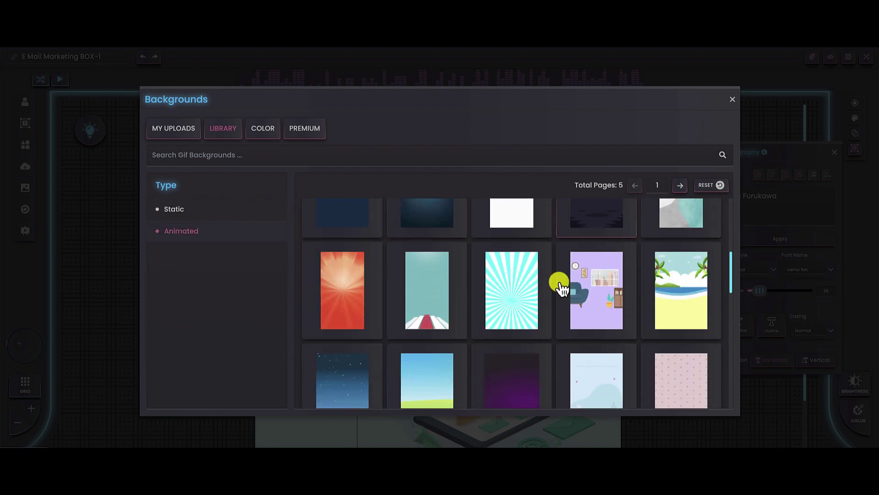
scroll(560, 286, "up", 10)
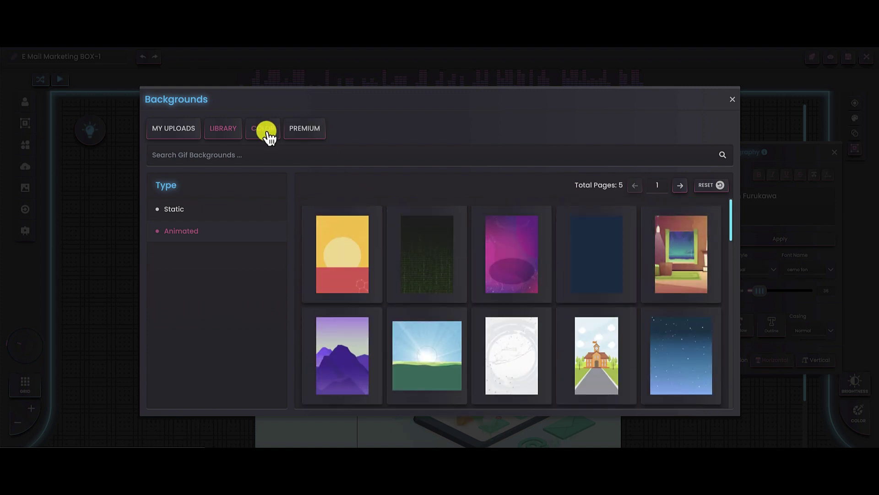
left_click(266, 132)
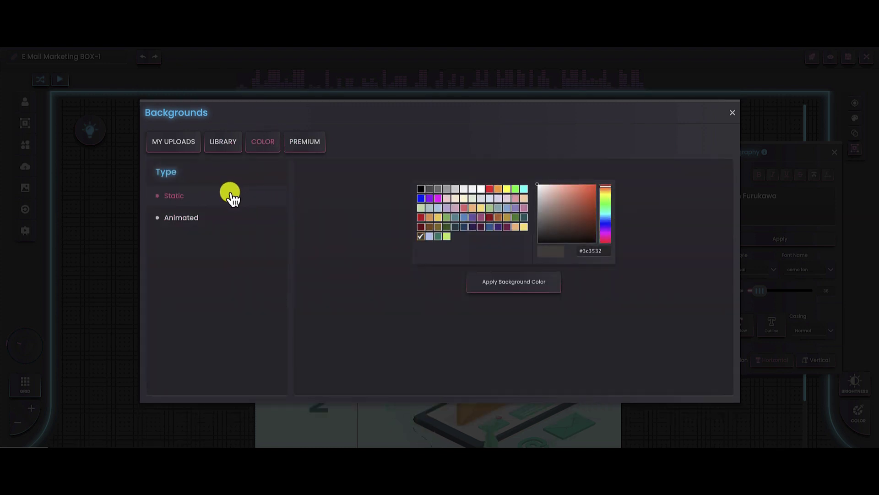
left_click(185, 220)
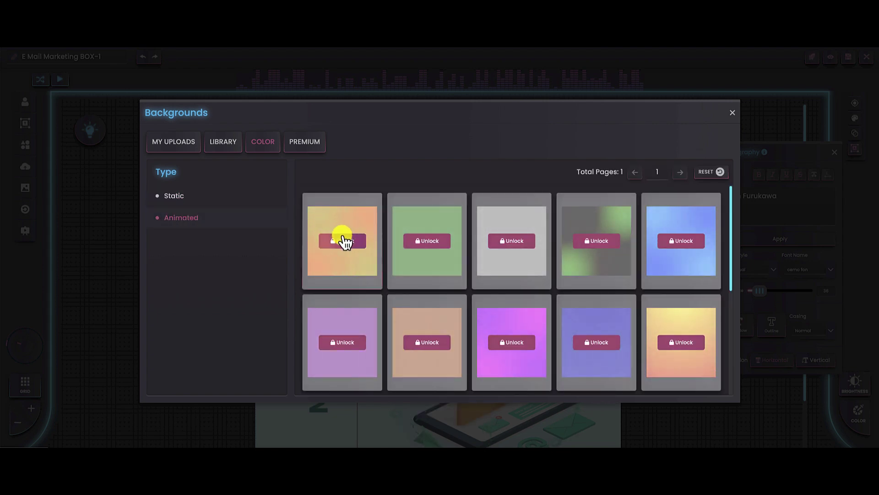
left_click(306, 143)
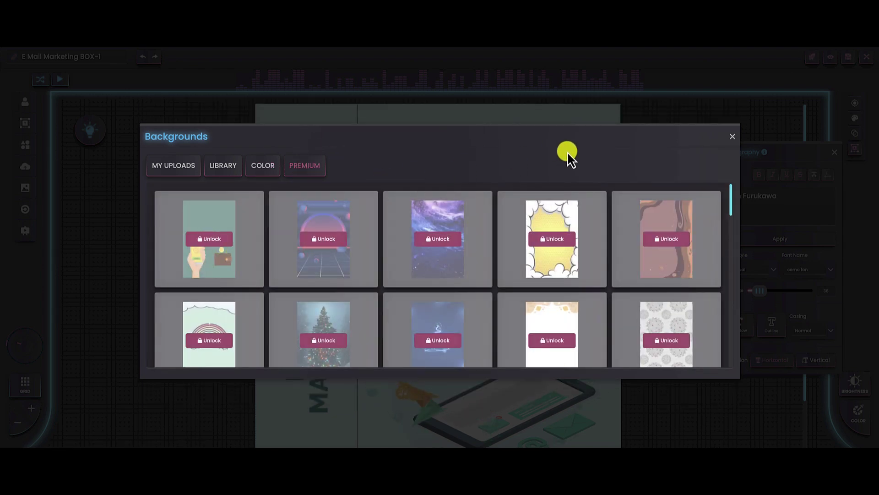
Step: Close the Backgrounds window and reset the template to its original design
left_click(732, 139)
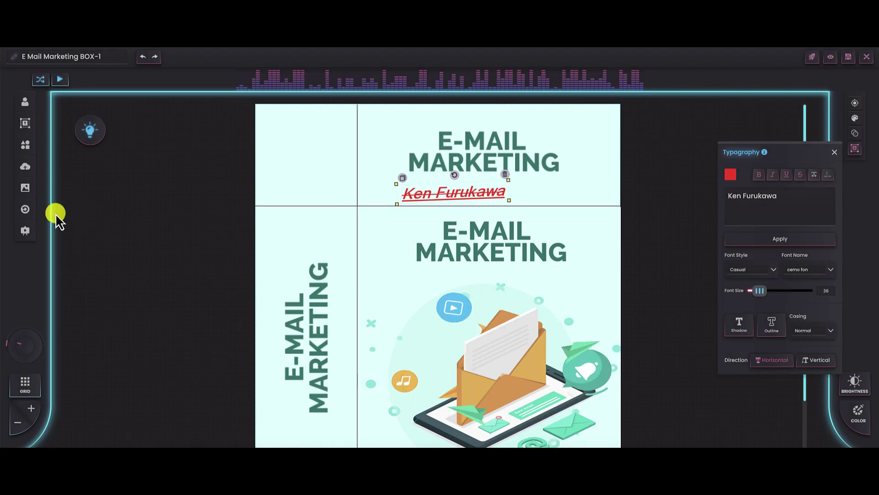
left_click(25, 212)
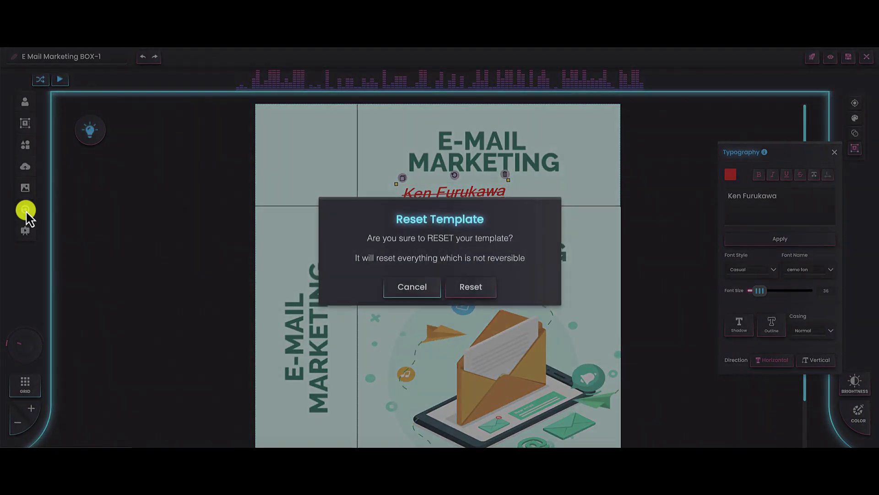
left_click(462, 293)
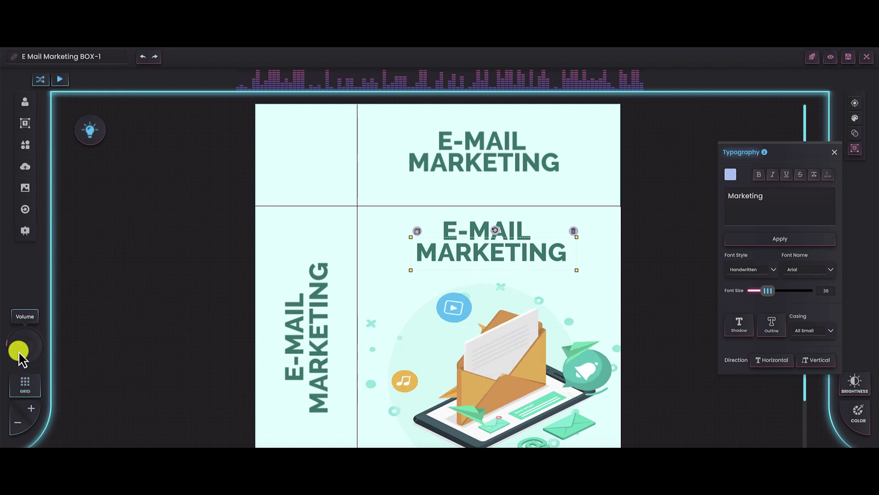
Step: Try the large, small and combined grid overlays, then remove the grid and close the panel
left_click(25, 386)
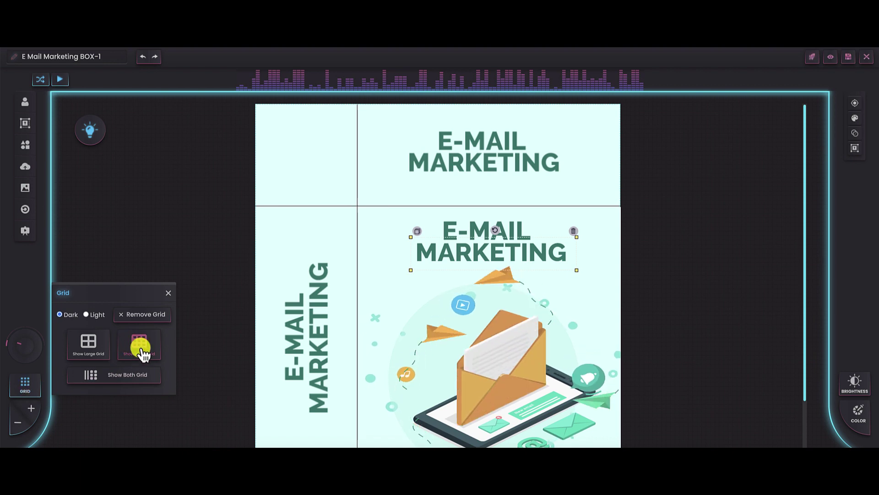
left_click(91, 349)
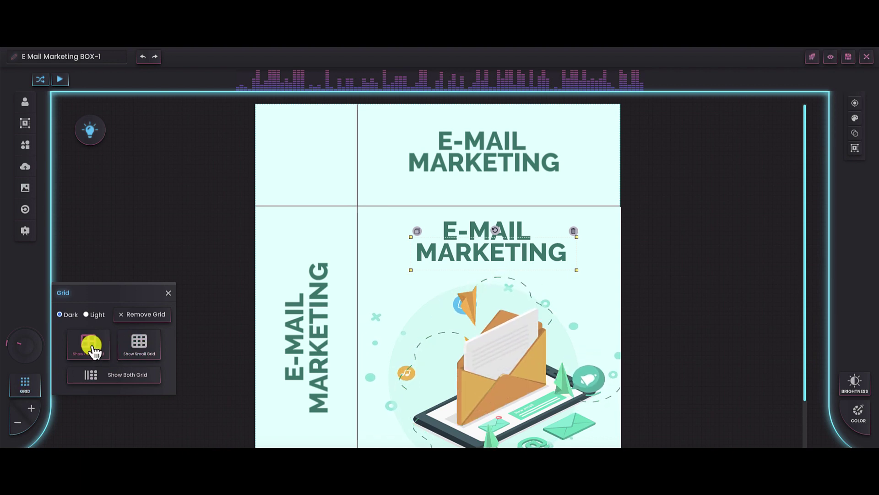
left_click(141, 348)
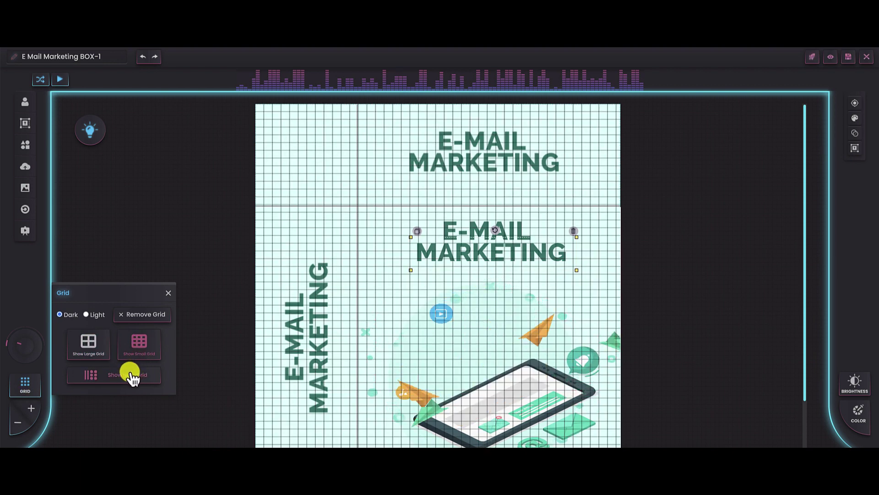
left_click(130, 374)
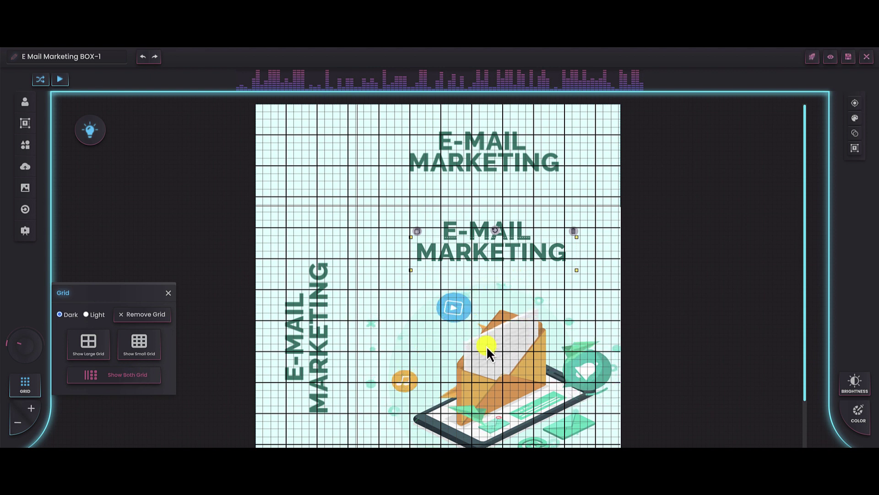
left_click(164, 316)
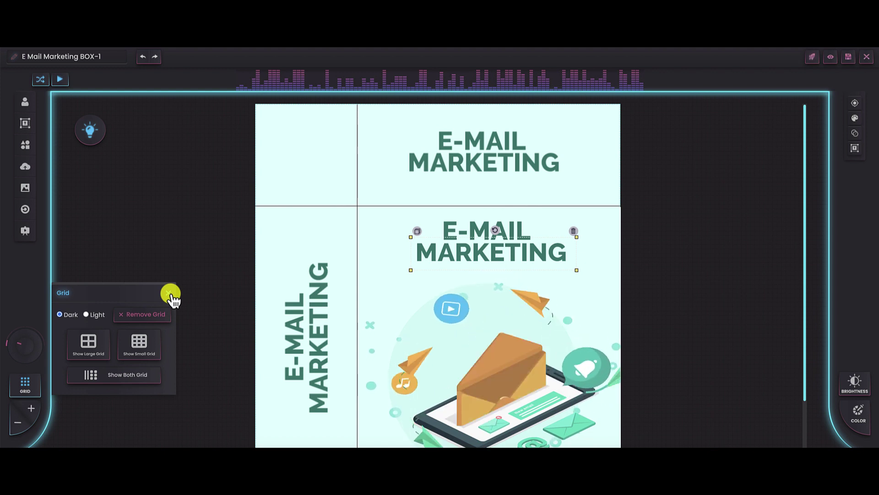
left_click(169, 293)
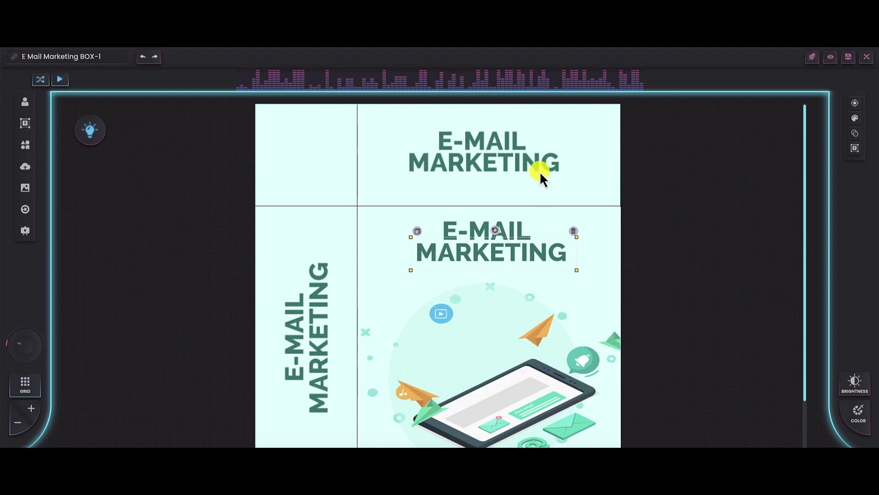
left_click(830, 59)
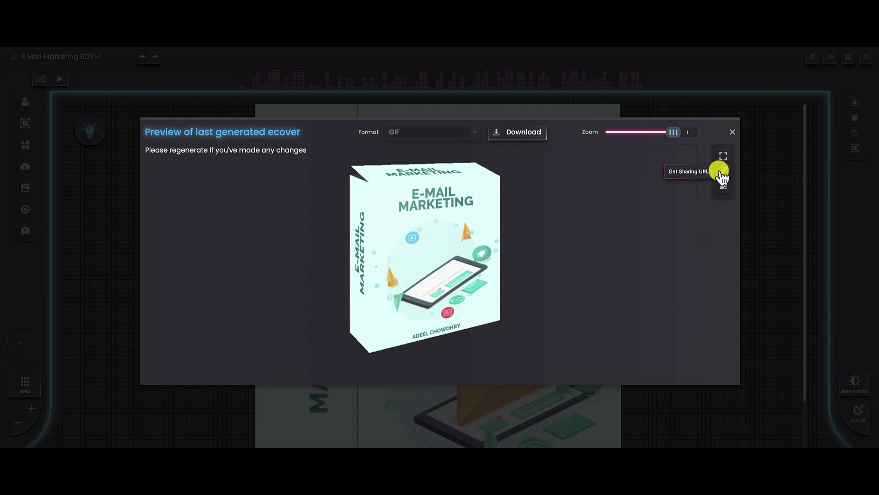
left_click(733, 132)
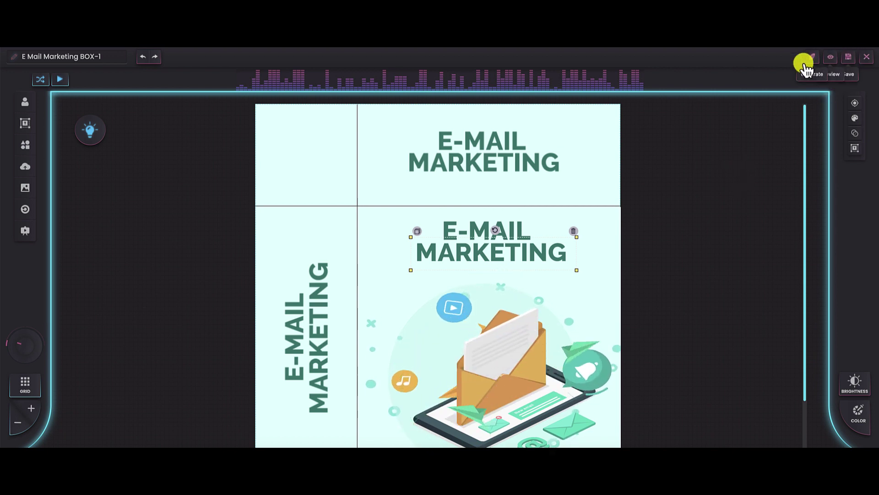
Step: Rotate the envelope illustration to a 358° angle in the Position panel
left_click(855, 104)
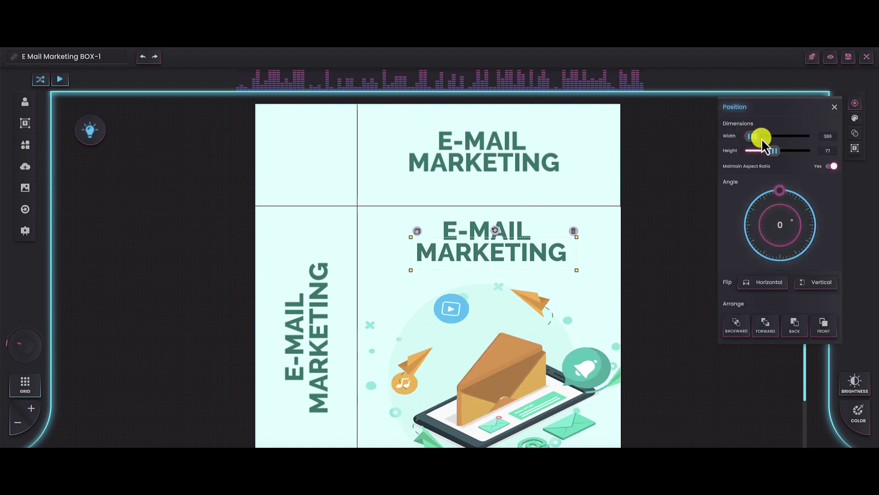
left_click(520, 325)
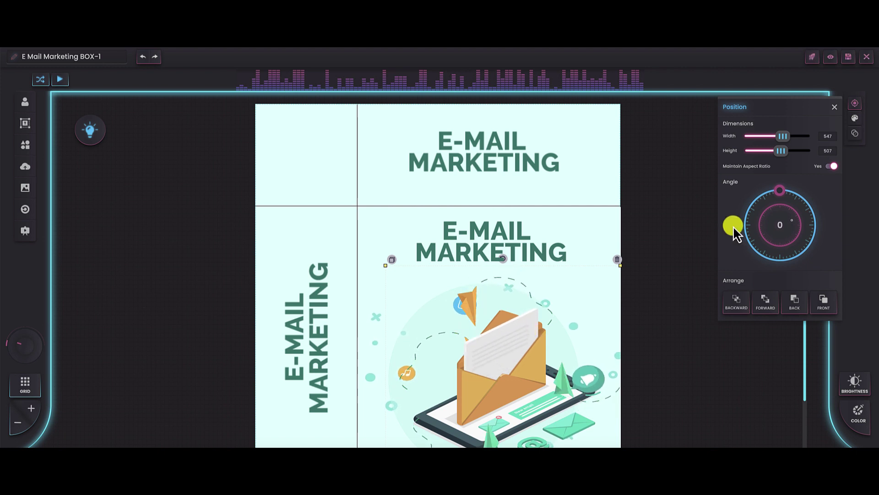
mouse_move(782, 193)
left_mouse_down()
mouse_move(797, 202)
mouse_move(779, 193)
left_mouse_up()
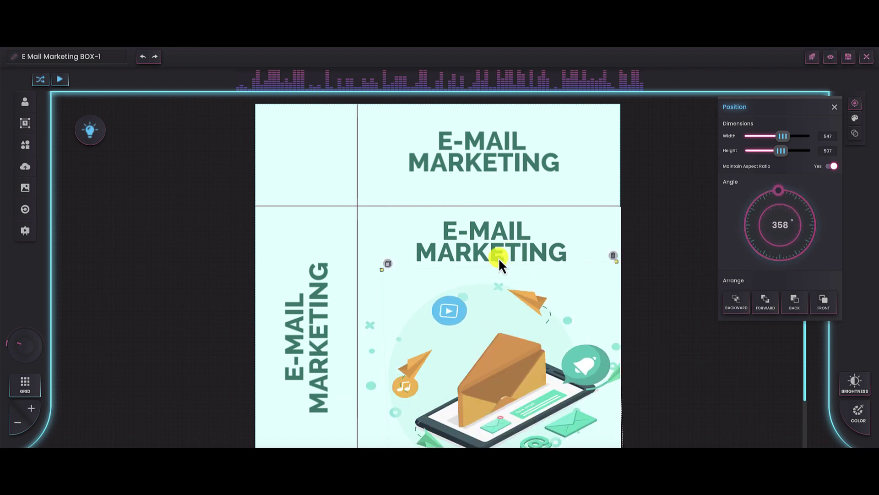
Step: Nudge the second E-MAIL MARKETING title into place, then reselect the envelope illustration
mouse_move(499, 257)
left_mouse_down()
mouse_move(501, 273)
mouse_move(496, 252)
mouse_move(470, 235)
mouse_move(492, 248)
left_mouse_up()
left_click(501, 290)
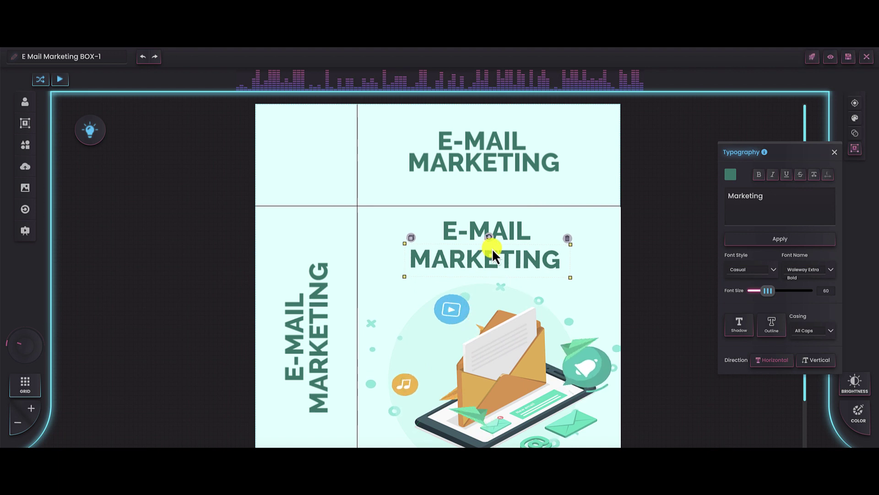
left_click(834, 152)
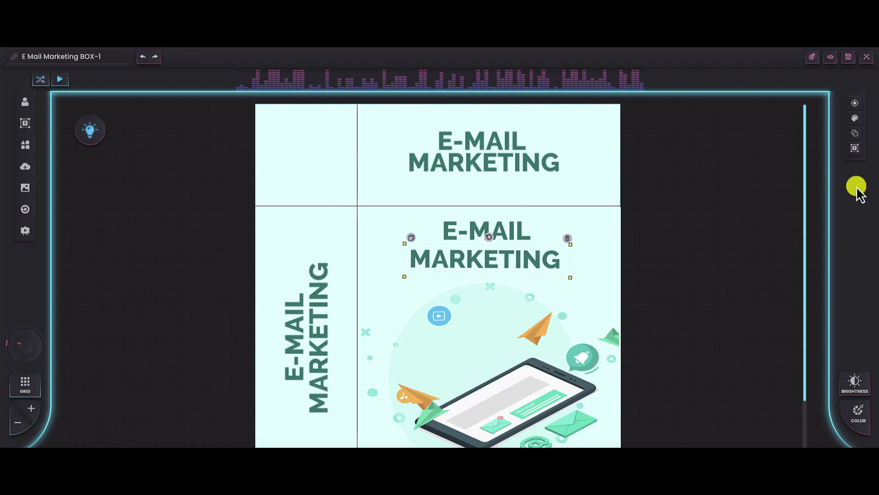
left_click(563, 351)
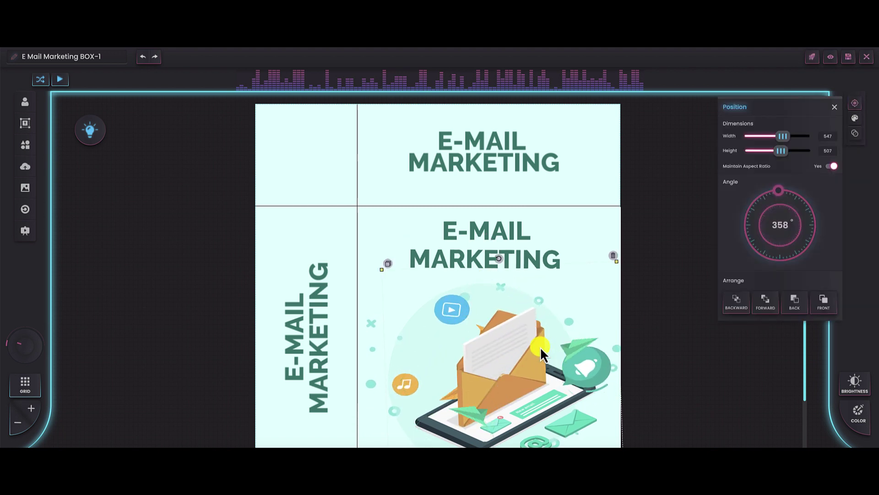